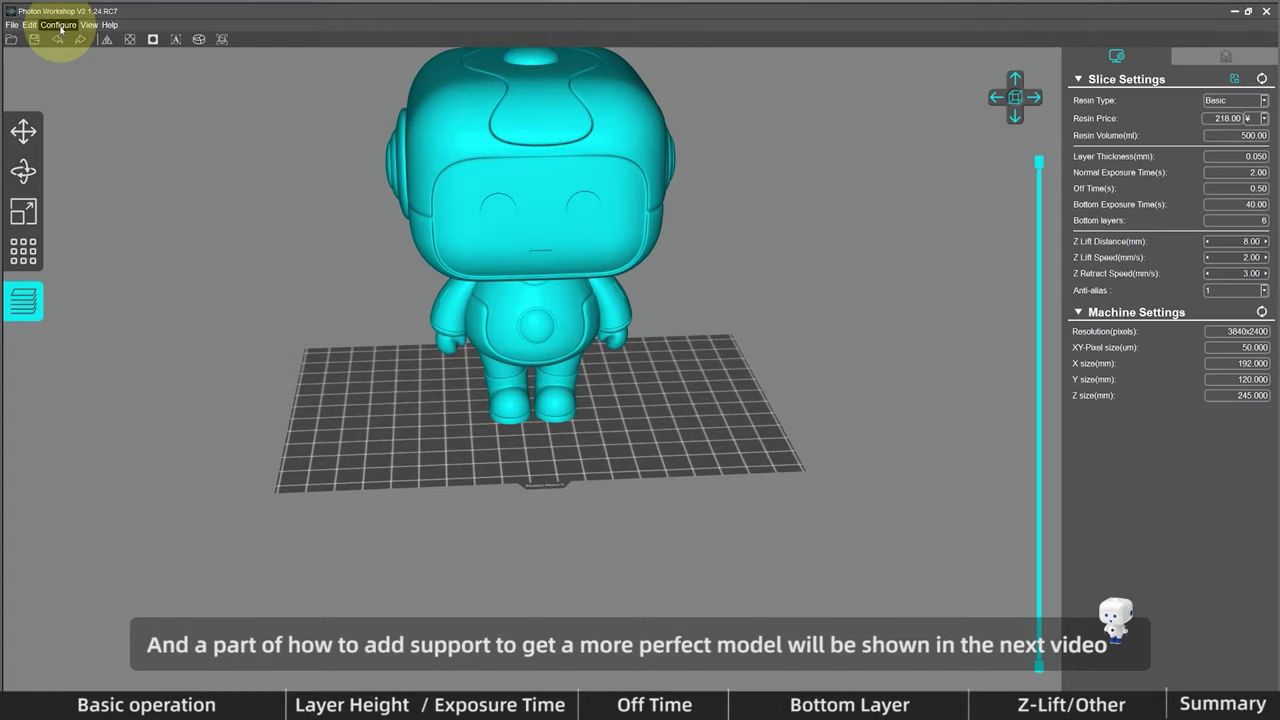
# Set the machine type to Photon Mono X.
pyautogui.click(58, 25)
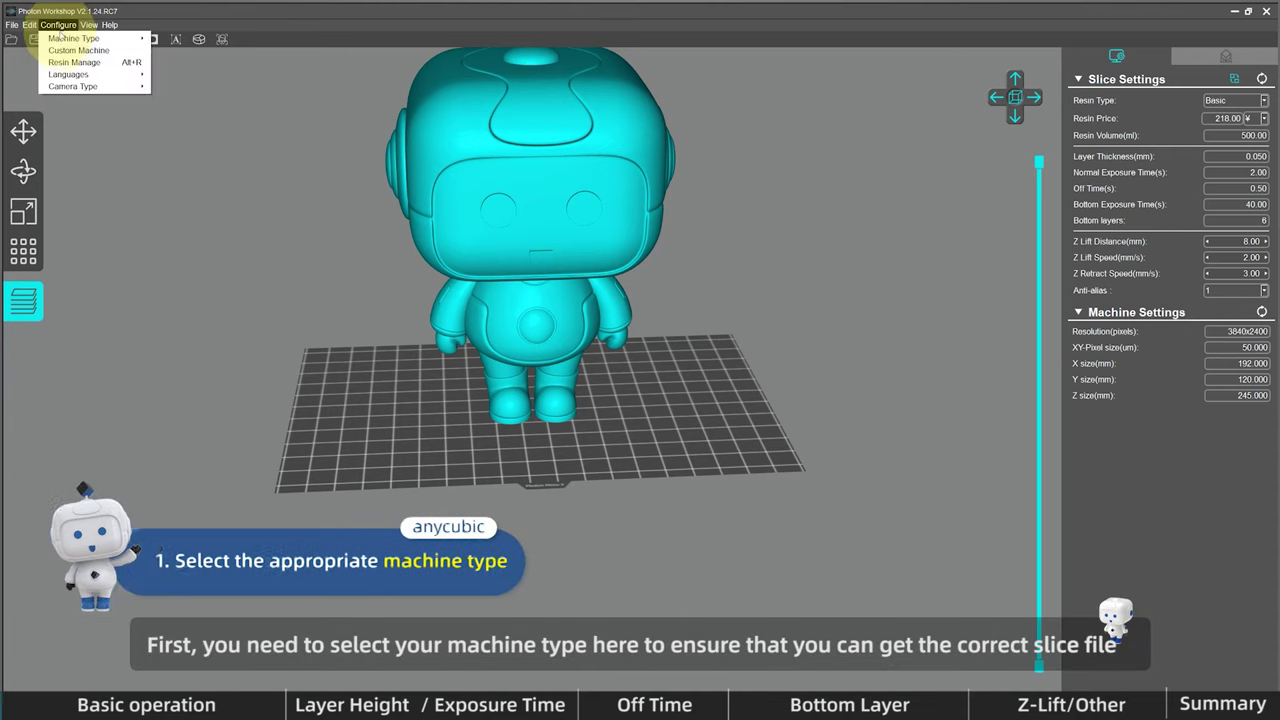
pyautogui.moveTo(80, 38)
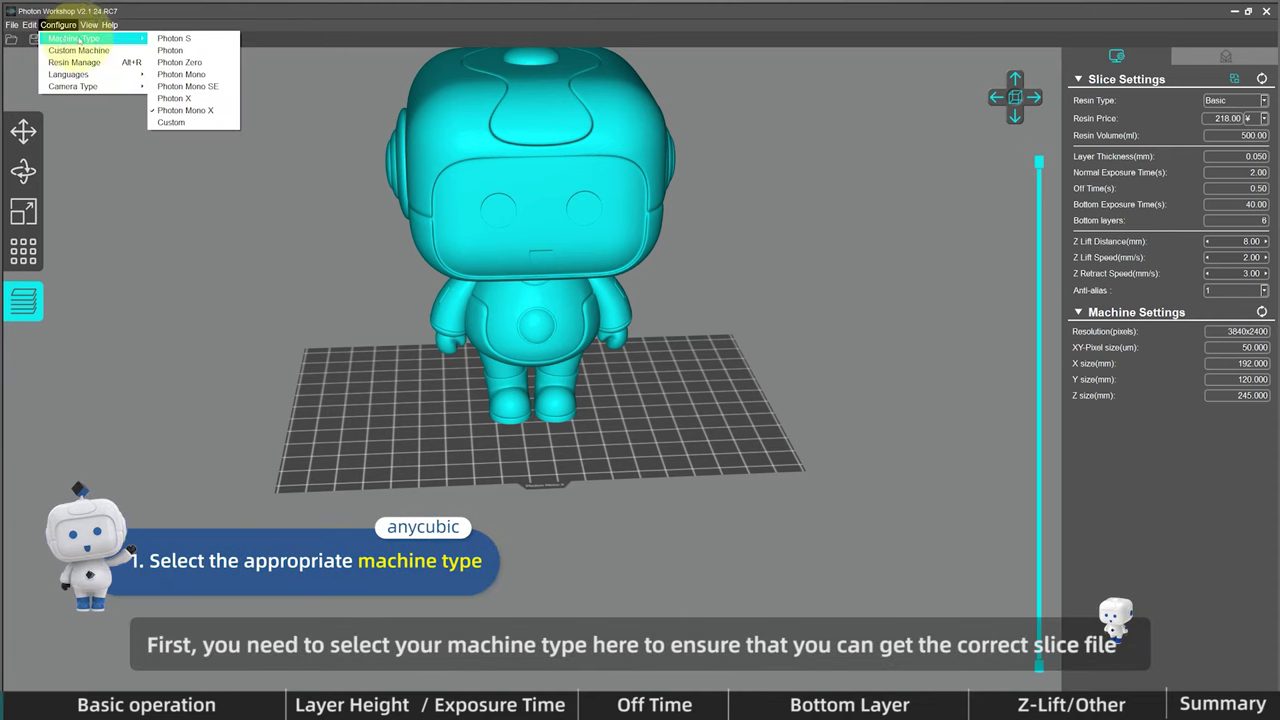
pyautogui.click(223, 114)
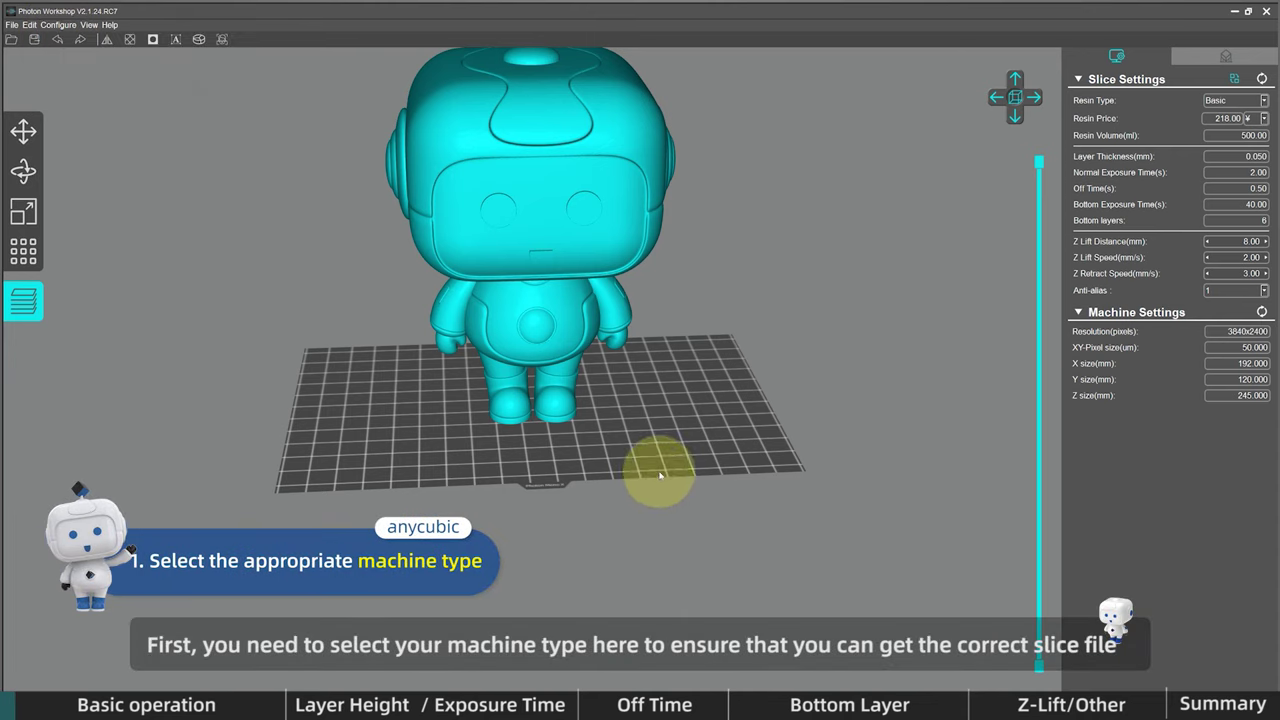
# Reset the model's position after a small Z shift and move the model freehand over the build plate.
pyautogui.moveTo(660, 475); pyautogui.dragTo(646, 506, button='right')
pyautogui.scroll(3, 566, 618)
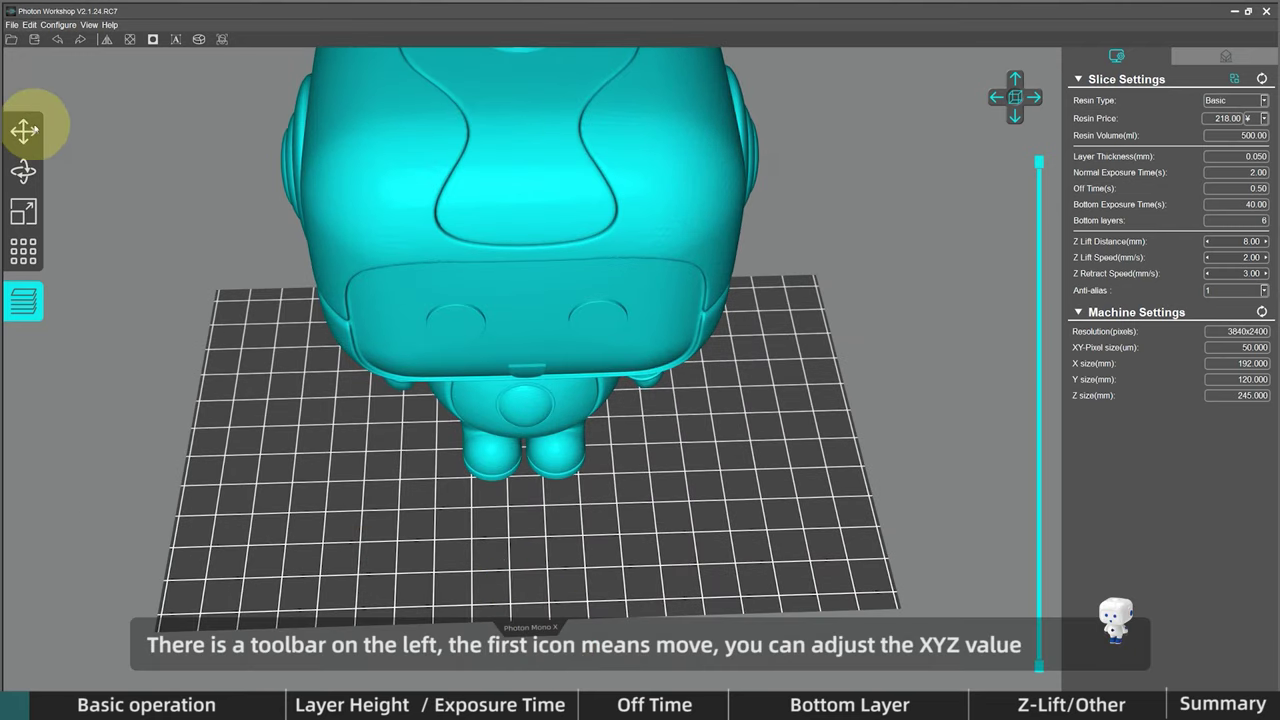
pyautogui.click(23, 132)
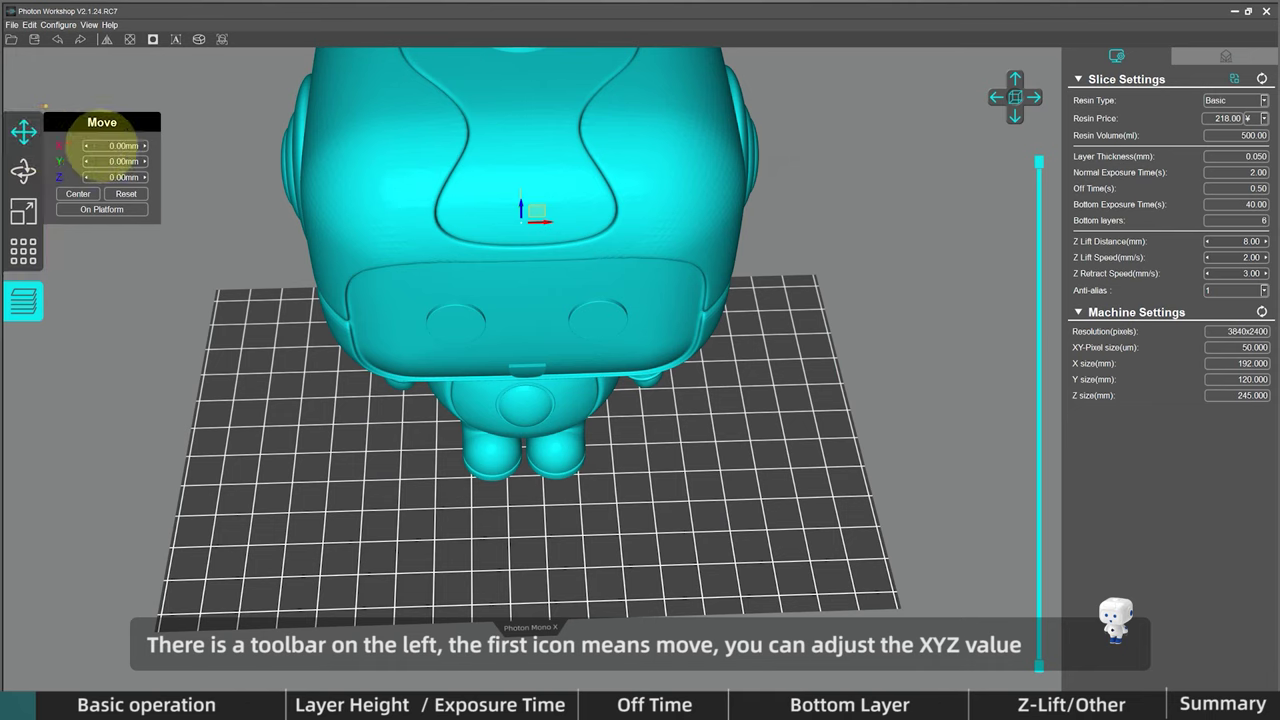
pyautogui.click(145, 177)
pyautogui.click(124, 194)
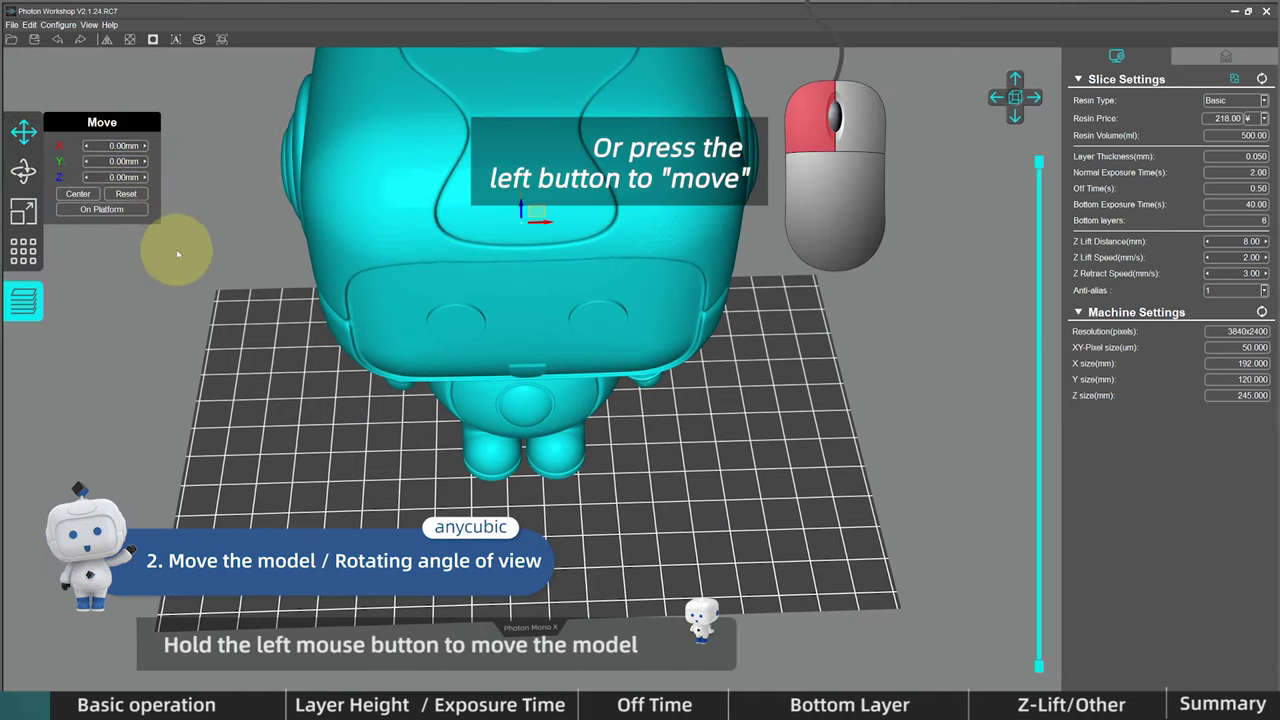
pyautogui.moveTo(423, 329); pyautogui.dragTo(495, 375)
pyautogui.moveTo(834, 531); pyautogui.dragTo(709, 526, button='right')
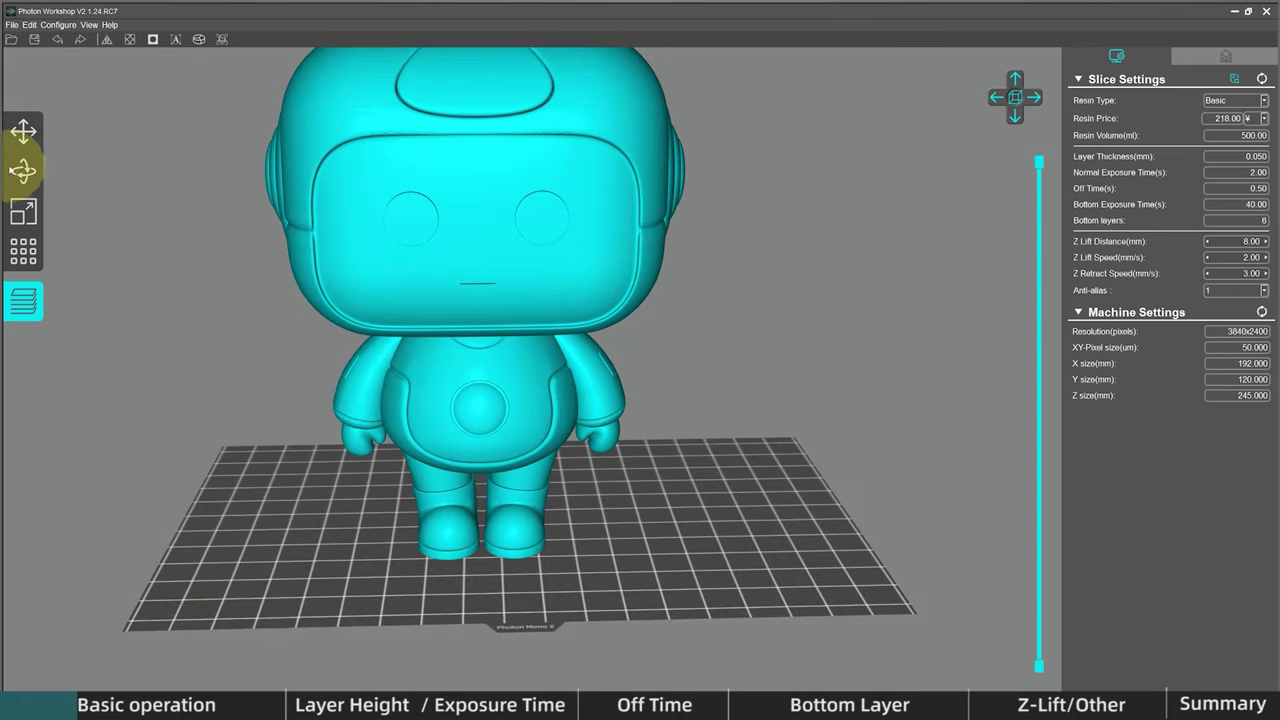
# Rotate the model +90° and back -90° about X, and turn it slightly with the rotation rings.
pyautogui.click(25, 173)
pyautogui.click(80, 186)
pyautogui.click(99, 186)
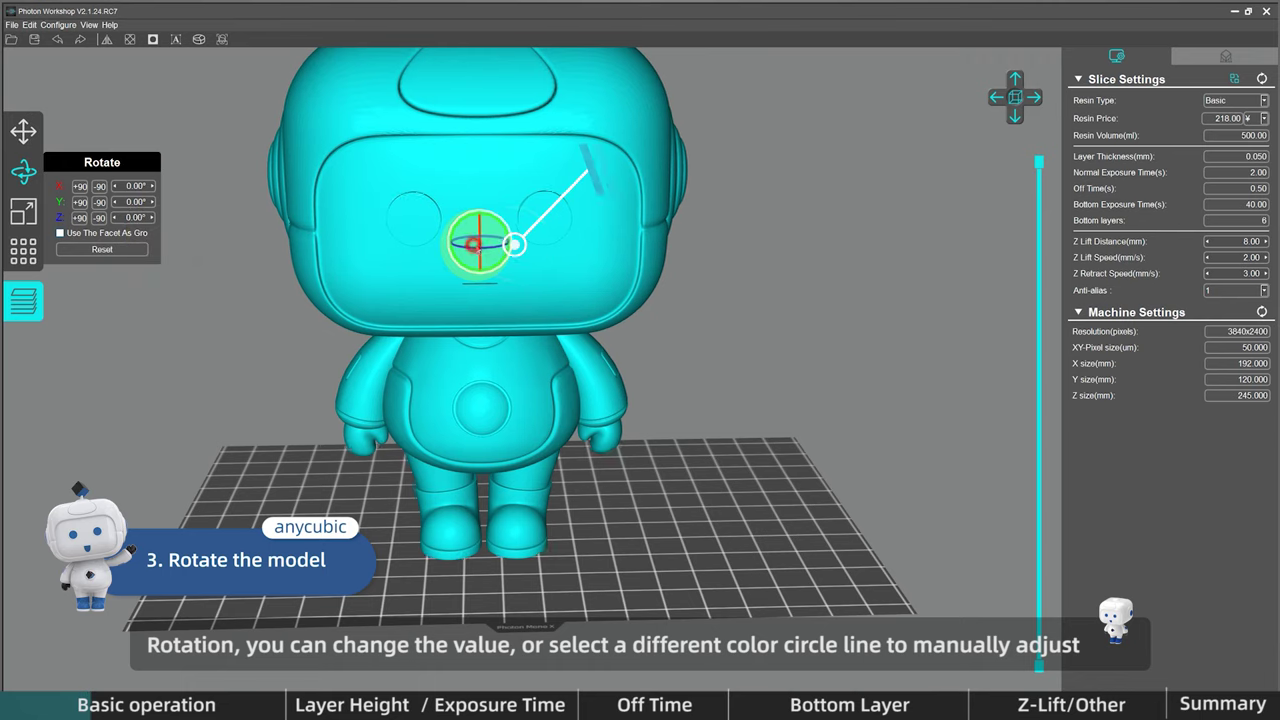
pyautogui.moveTo(500, 238)
pyautogui.mouseDown()
pyautogui.moveTo(520, 242)
pyautogui.moveTo(490, 255)
pyautogui.moveTo(487, 240)
pyautogui.moveTo(508, 243)
pyautogui.mouseUp()
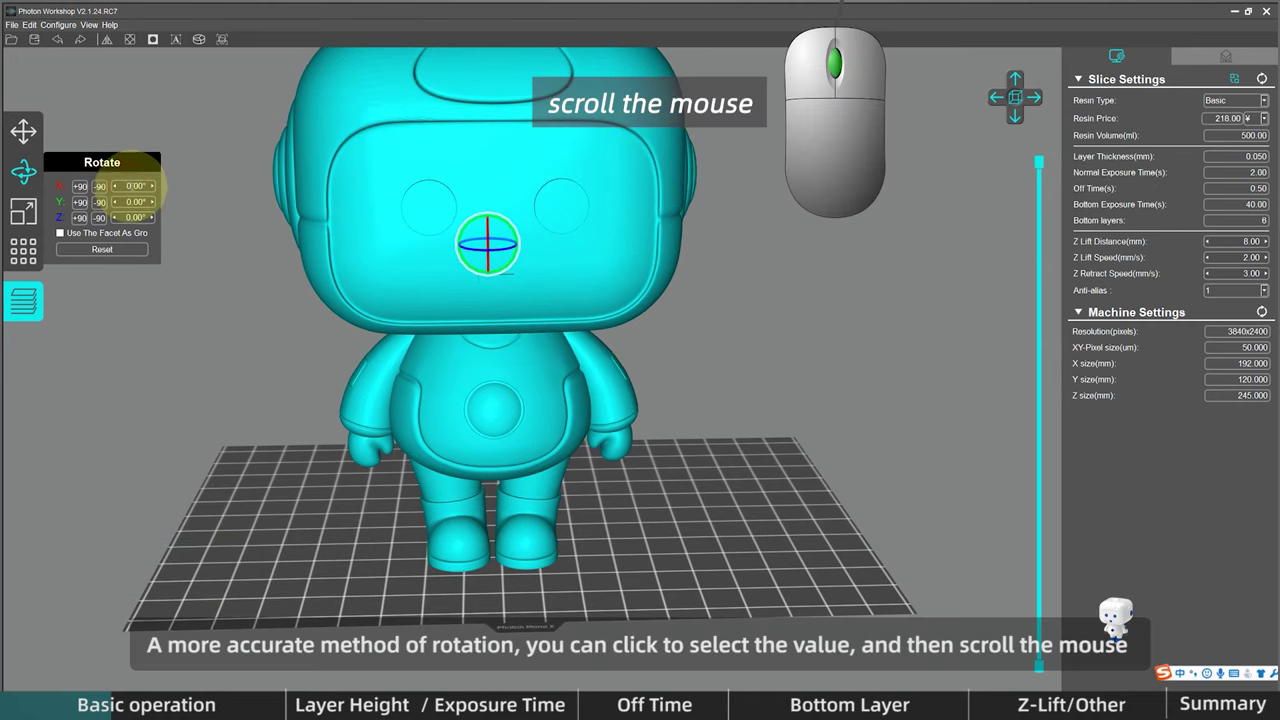
# Set the model's X rotation to -16°.
pyautogui.scroll(6, 134, 186)
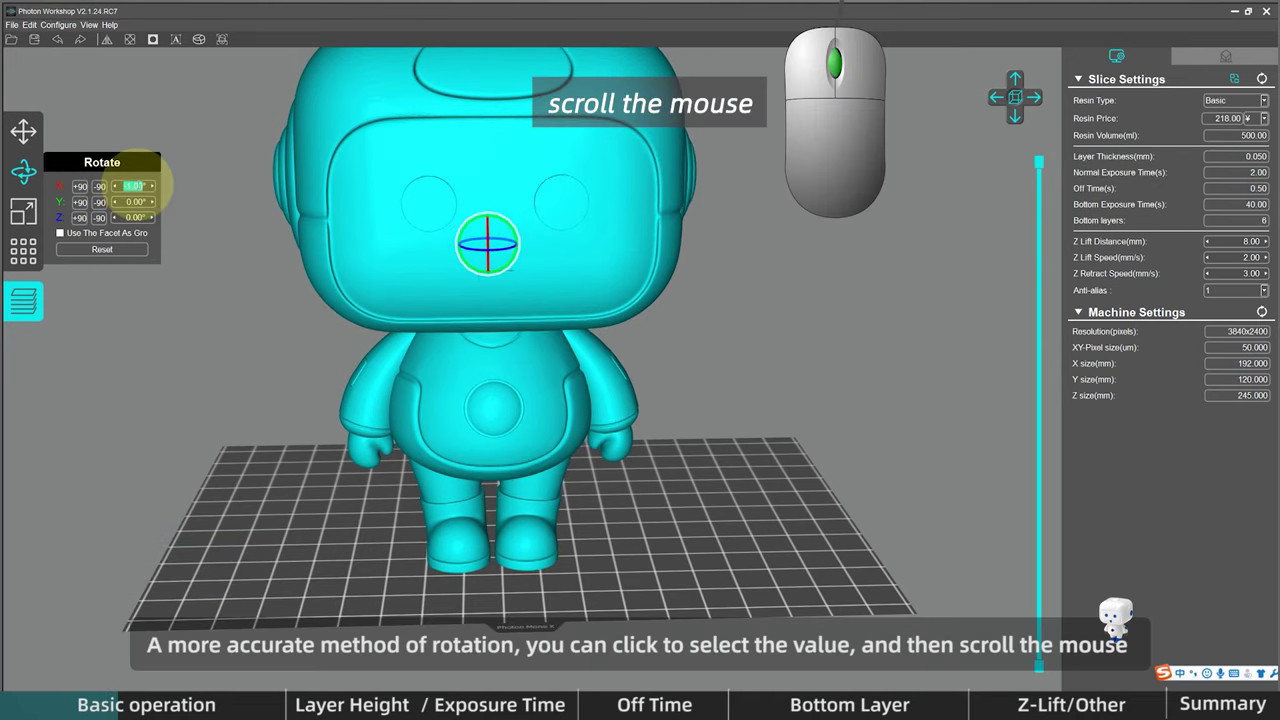
pyautogui.scroll(11, 134, 186)
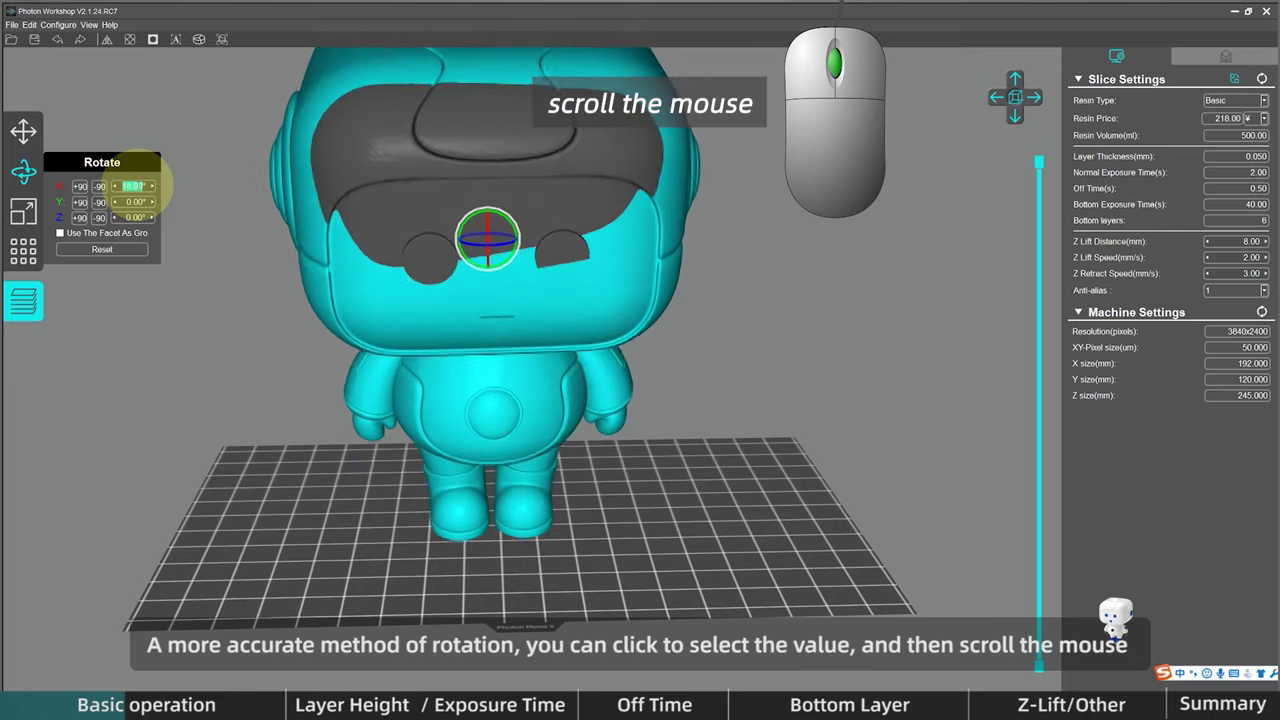
pyautogui.scroll(-20, 134, 186)
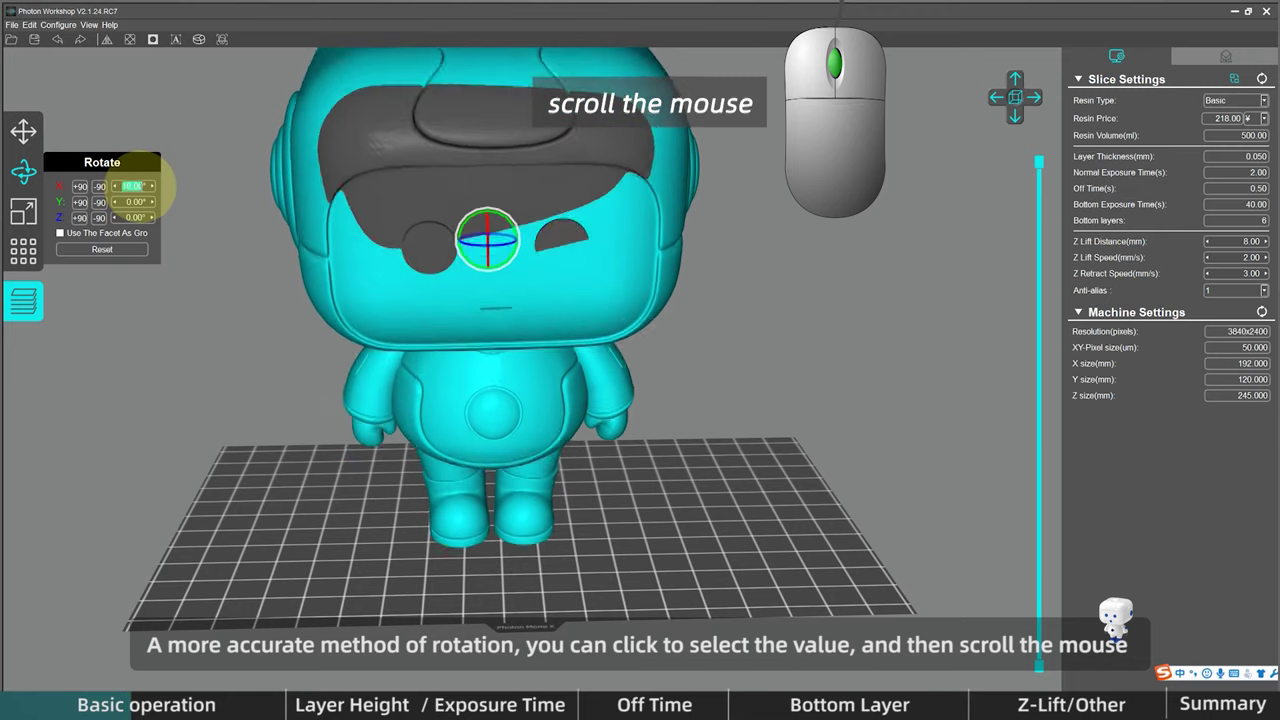
# Rotate the model slightly about the Y axis and reset its rotation.
pyautogui.click(124, 202)
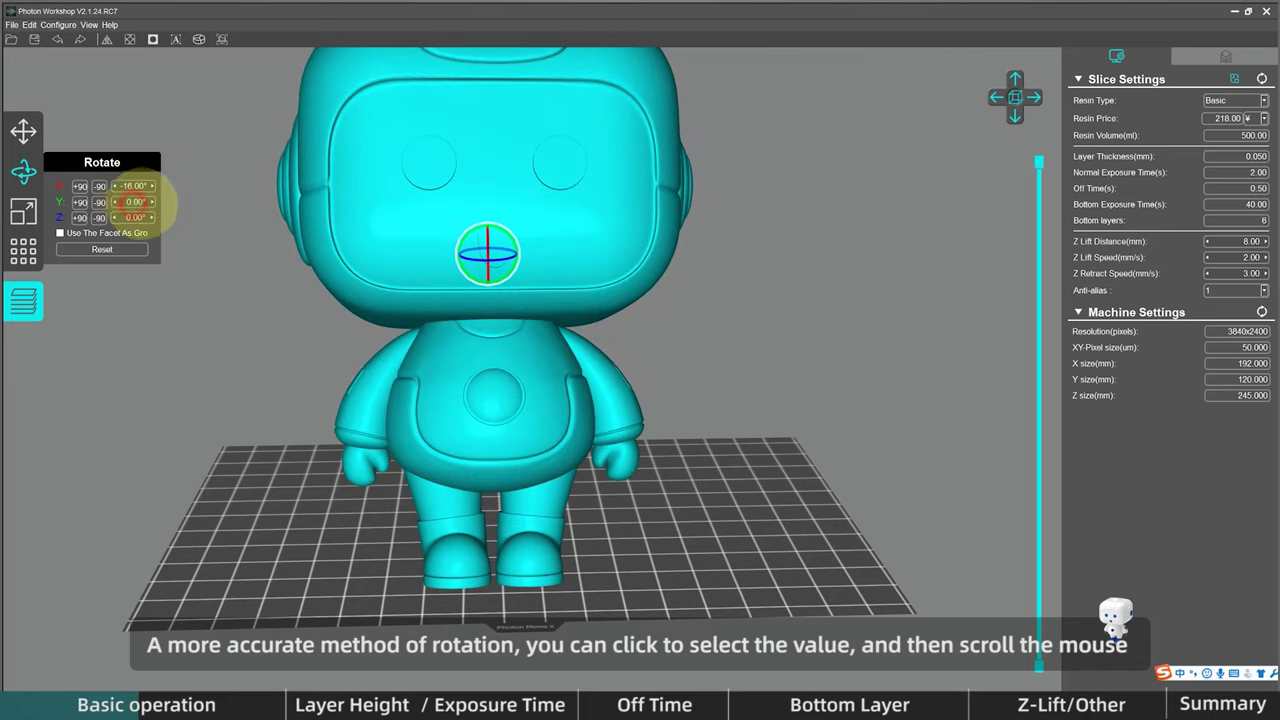
pyautogui.moveTo(152, 203); pyautogui.dragTo(100, 203)
pyautogui.scroll(3, 132, 202)
pyautogui.scroll(-2, 130, 201)
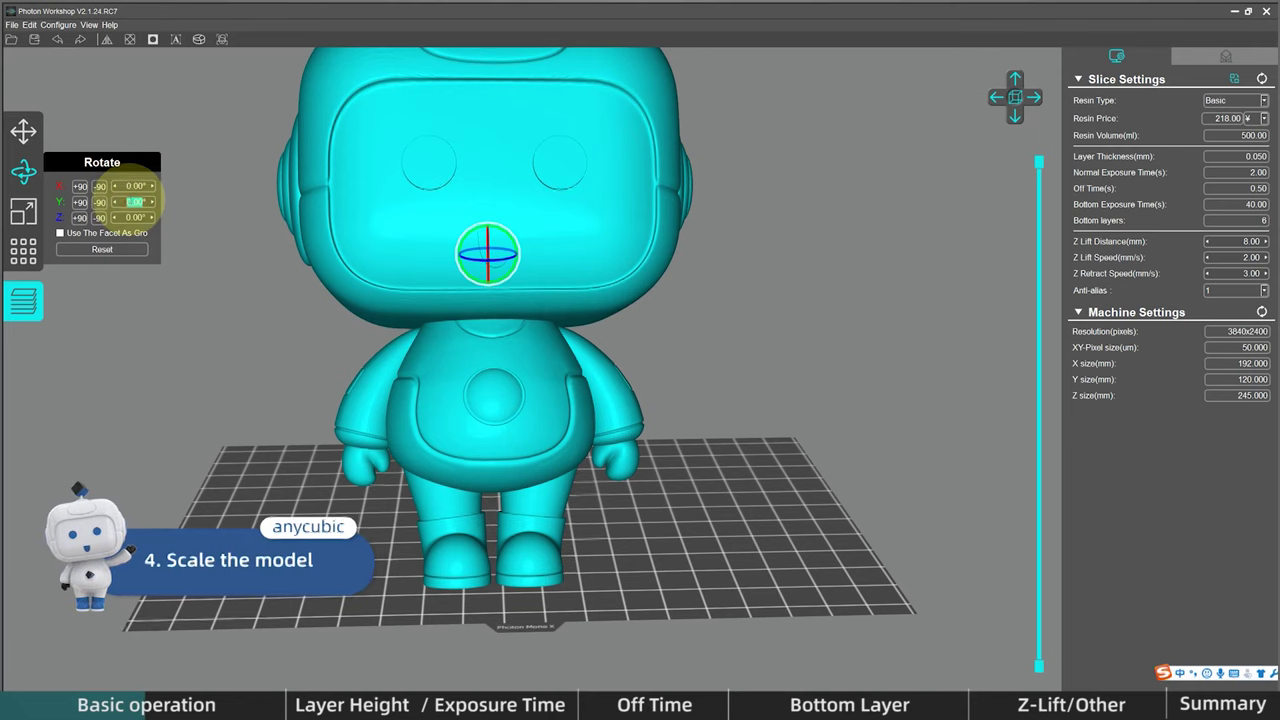
pyautogui.click(104, 249)
# Scale the model to the maximum printable size with the ratio locked.
pyautogui.click(23, 211)
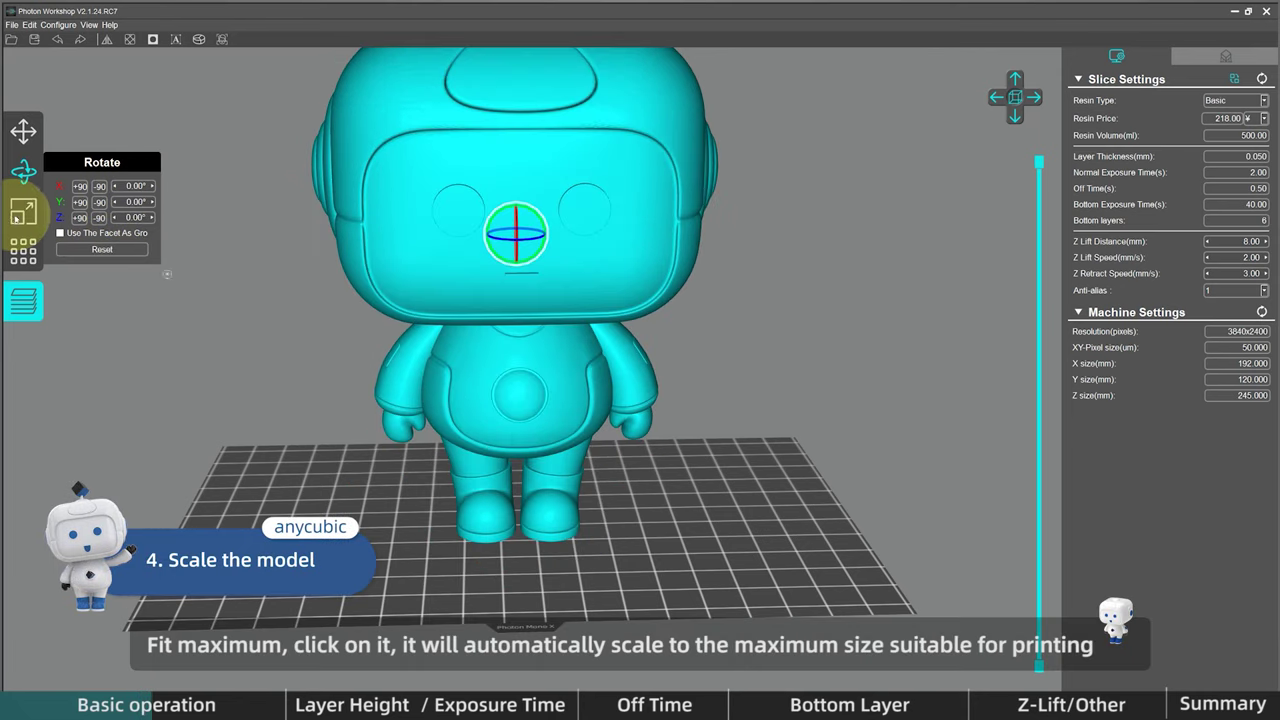
pyautogui.click(121, 227)
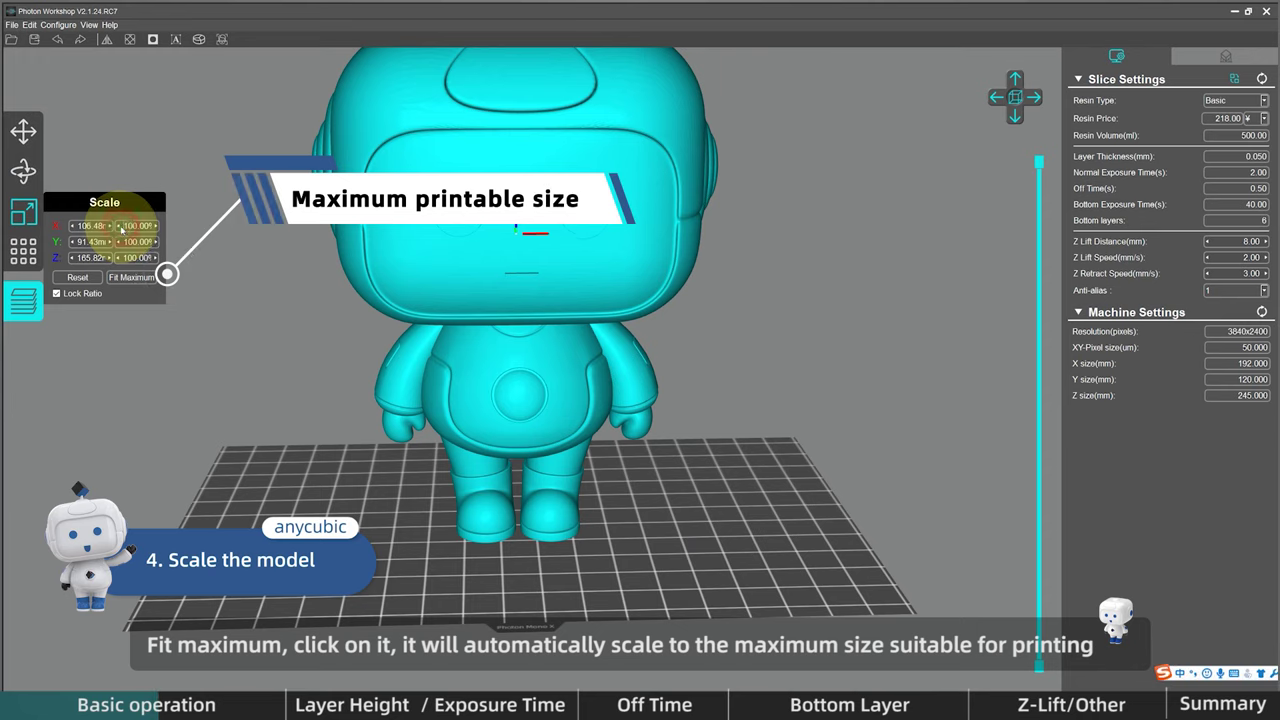
pyautogui.click(120, 278)
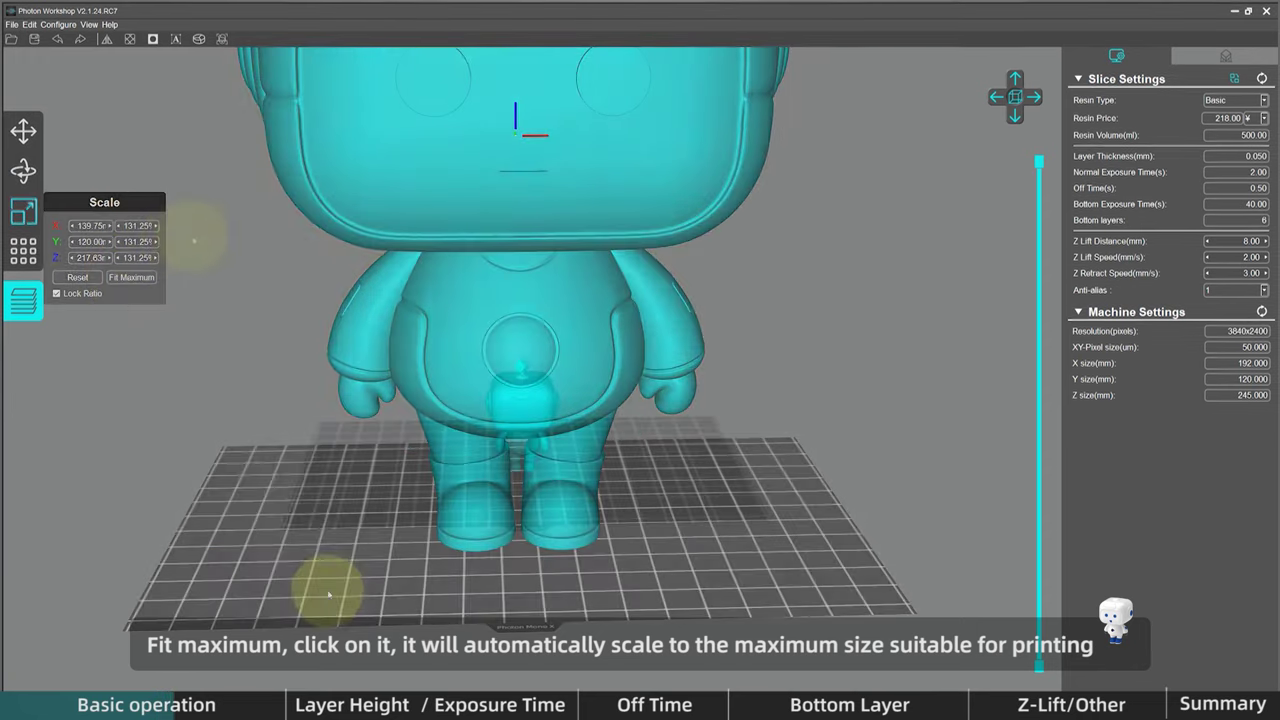
# Duplicate the small robot model until ten of them stand on the build plate, keeping 5 mm minimum spacing.
pyautogui.click(20, 254)
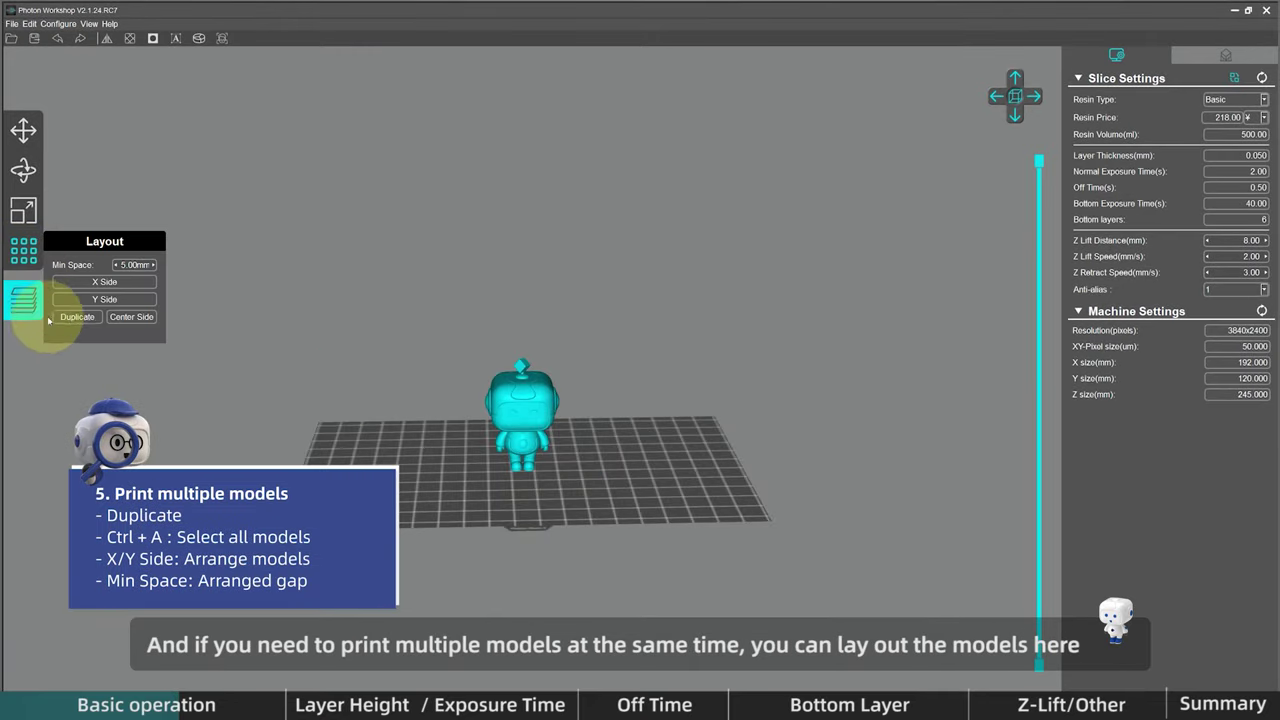
pyautogui.click(70, 317)
pyautogui.click(71, 318)
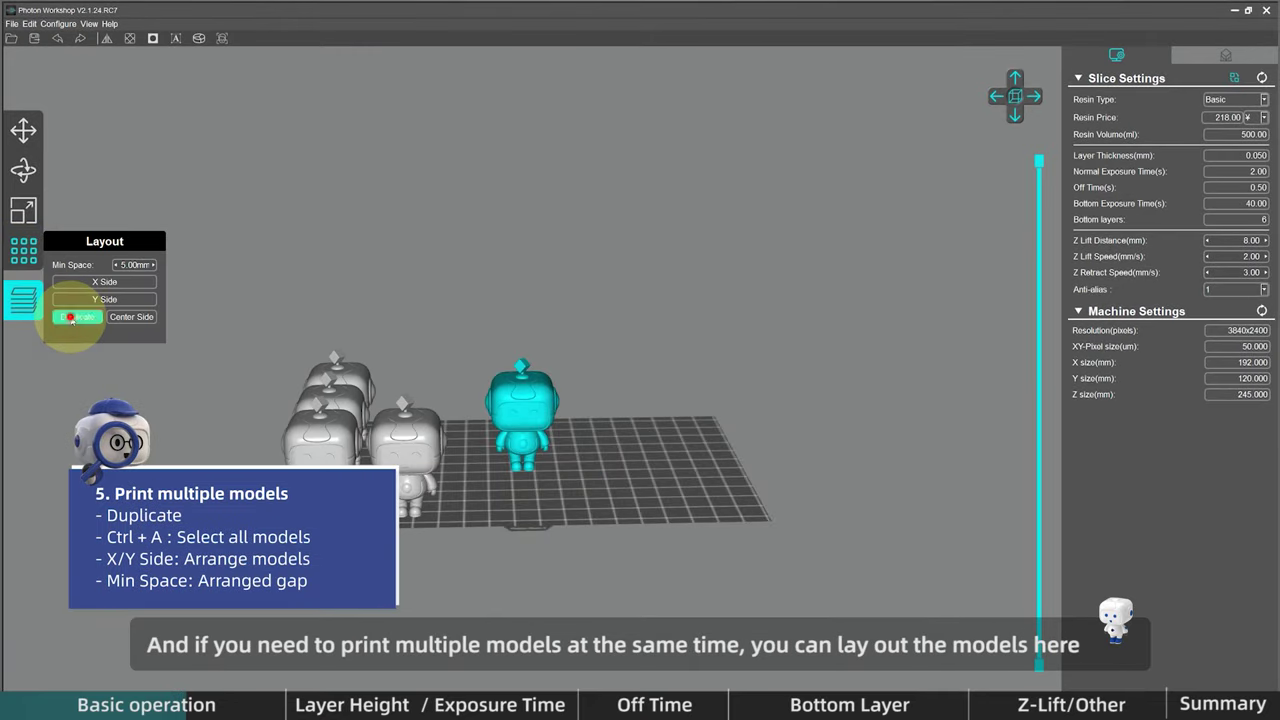
pyautogui.click(71, 318)
pyautogui.click(71, 318)
pyautogui.click(71, 318)
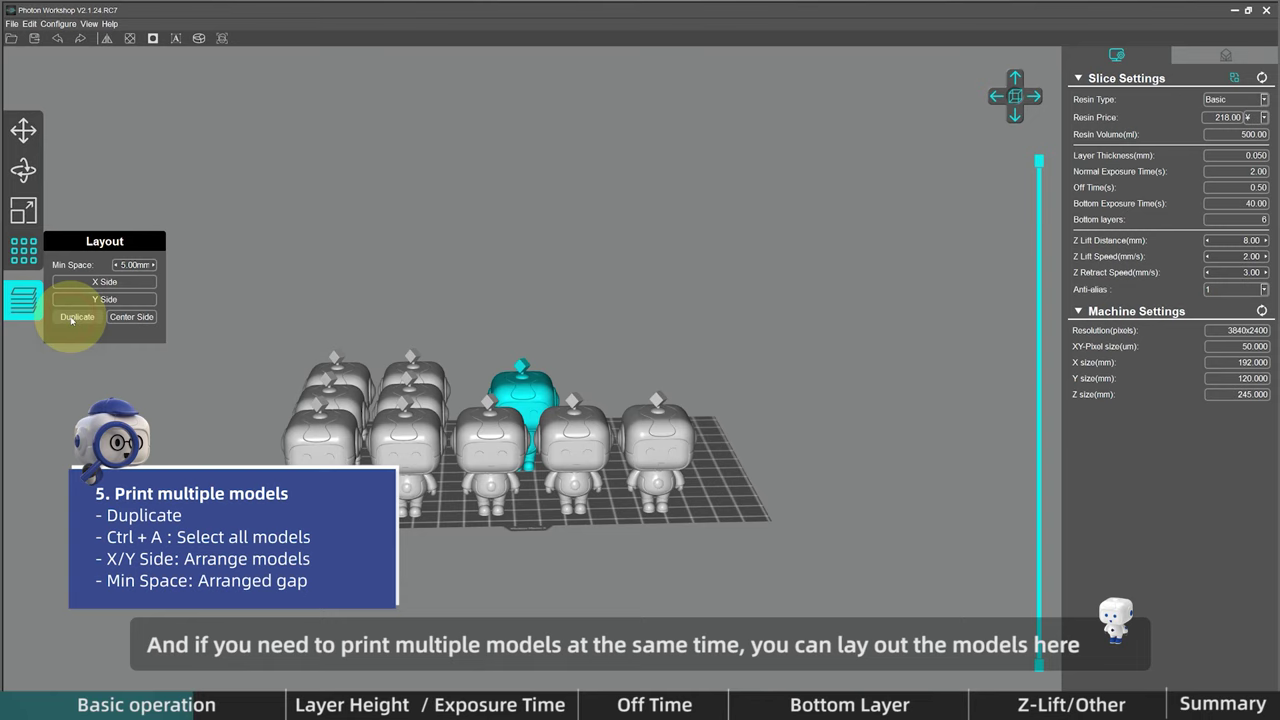
# Select all the models and arrange them along the X side.
pyautogui.hotkey('ctrl', 'a')
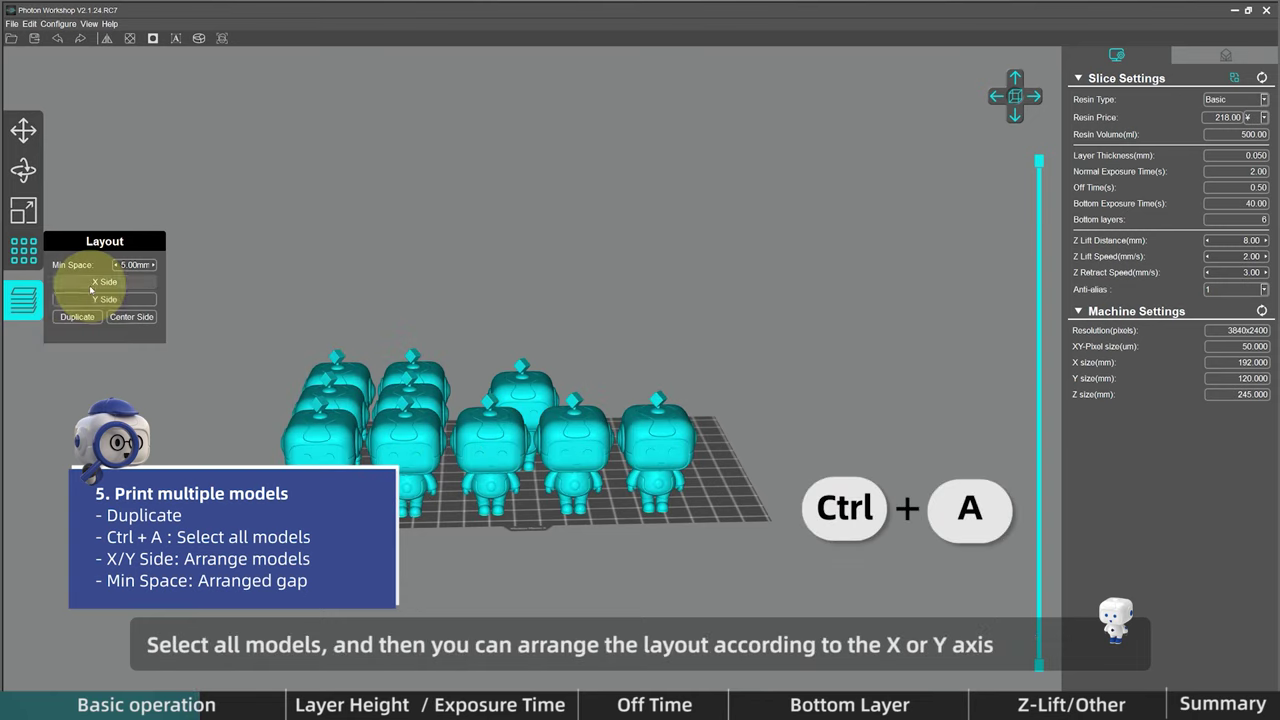
pyautogui.click(93, 288)
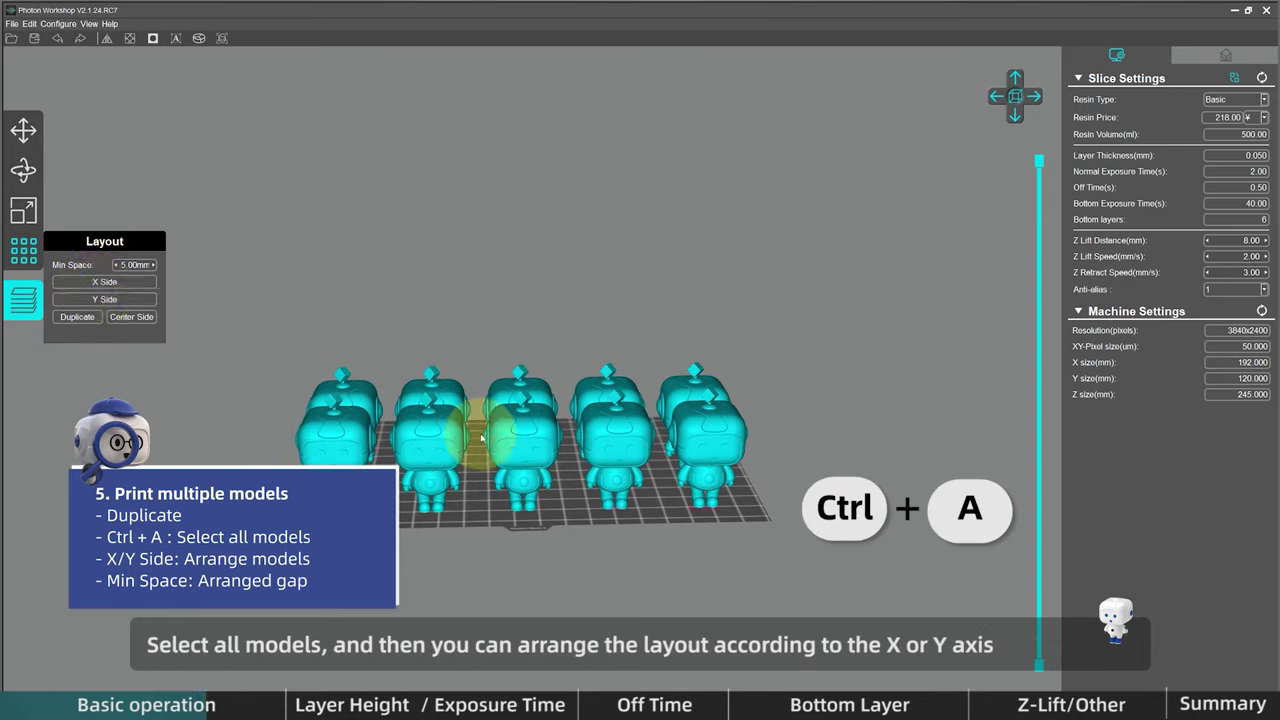
# Restore the slice settings to their default parameters.
pyautogui.moveTo(619, 541)
pyautogui.mouseDown(button='right')
pyautogui.moveTo(611, 580)
pyautogui.moveTo(618, 549)
pyautogui.mouseUp(button='right')
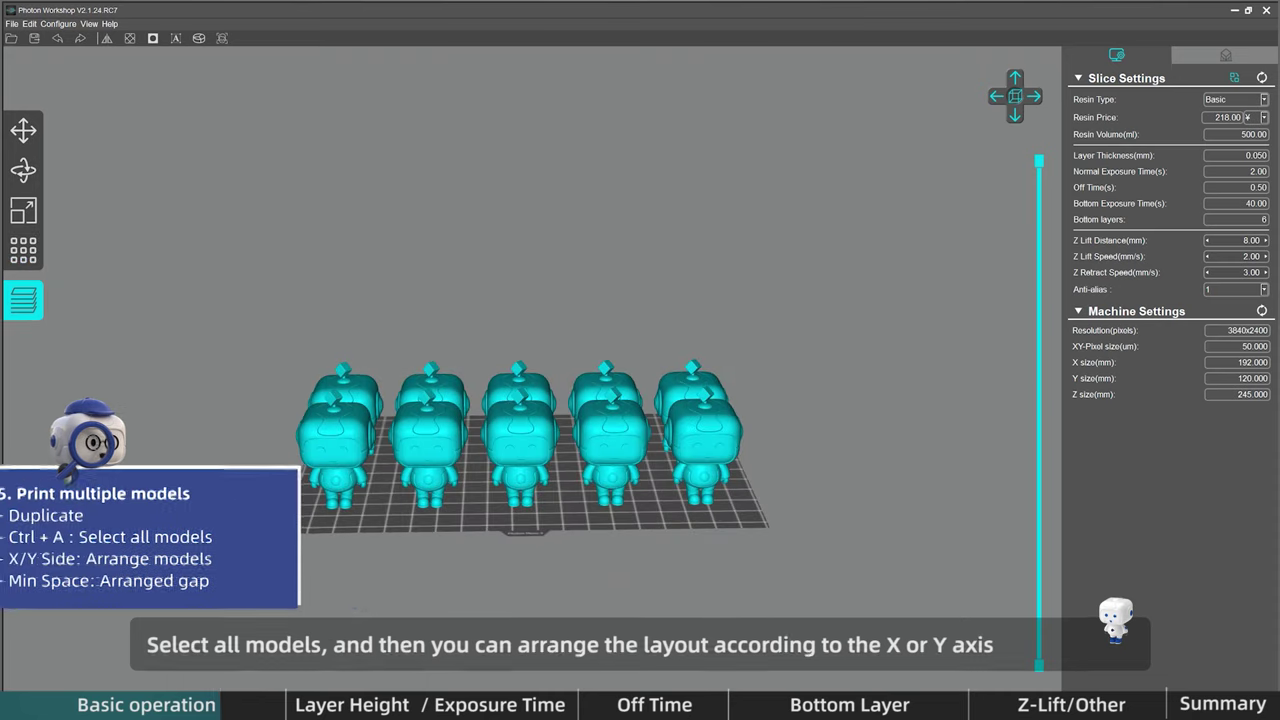
pyautogui.moveTo(752, 530); pyautogui.dragTo(740, 508, button='right')
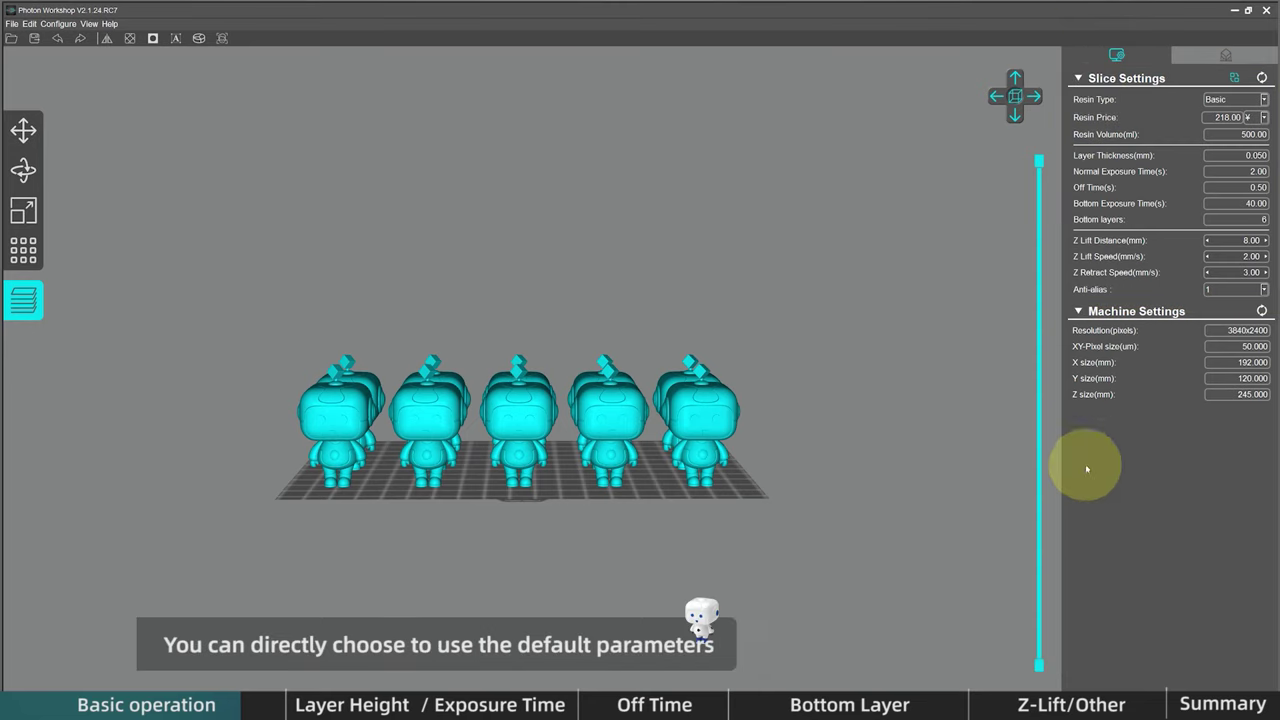
pyautogui.click(1261, 77)
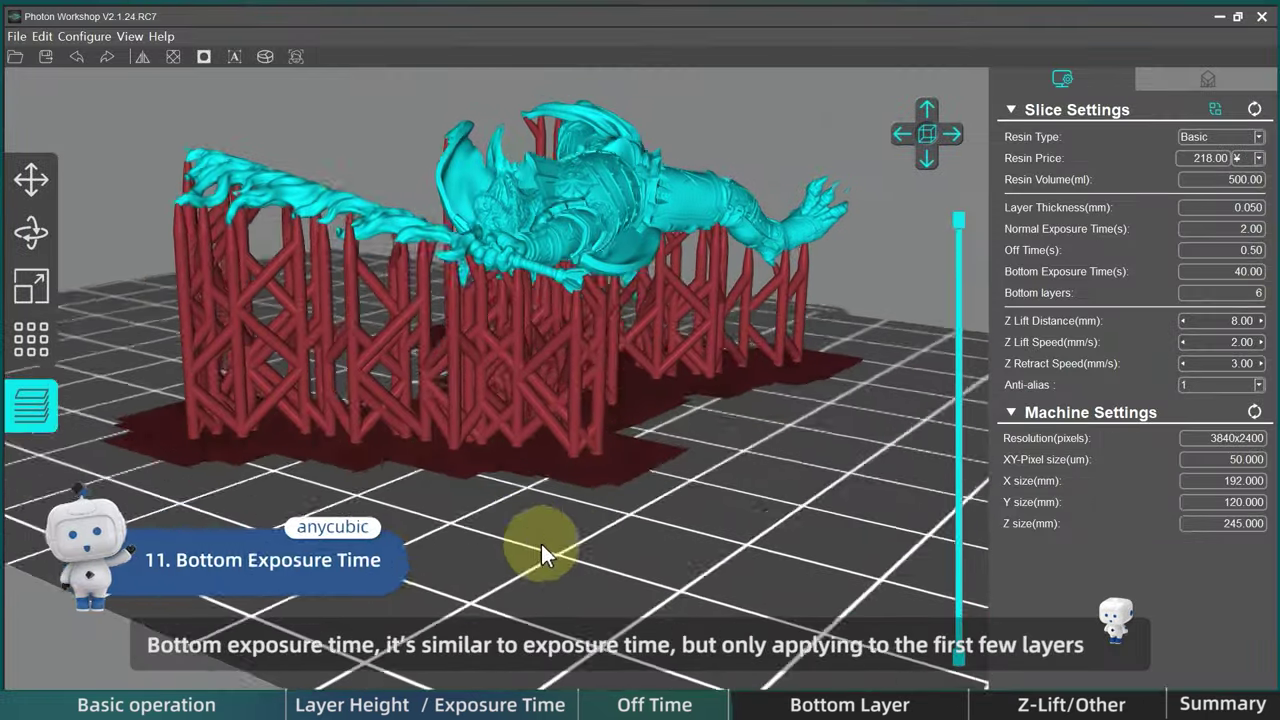
# Set the bottom exposure time to 50 seconds for the supported figure.
pyautogui.moveTo(1233, 271); pyautogui.dragTo(1268, 303)
pyautogui.click(1127, 297)
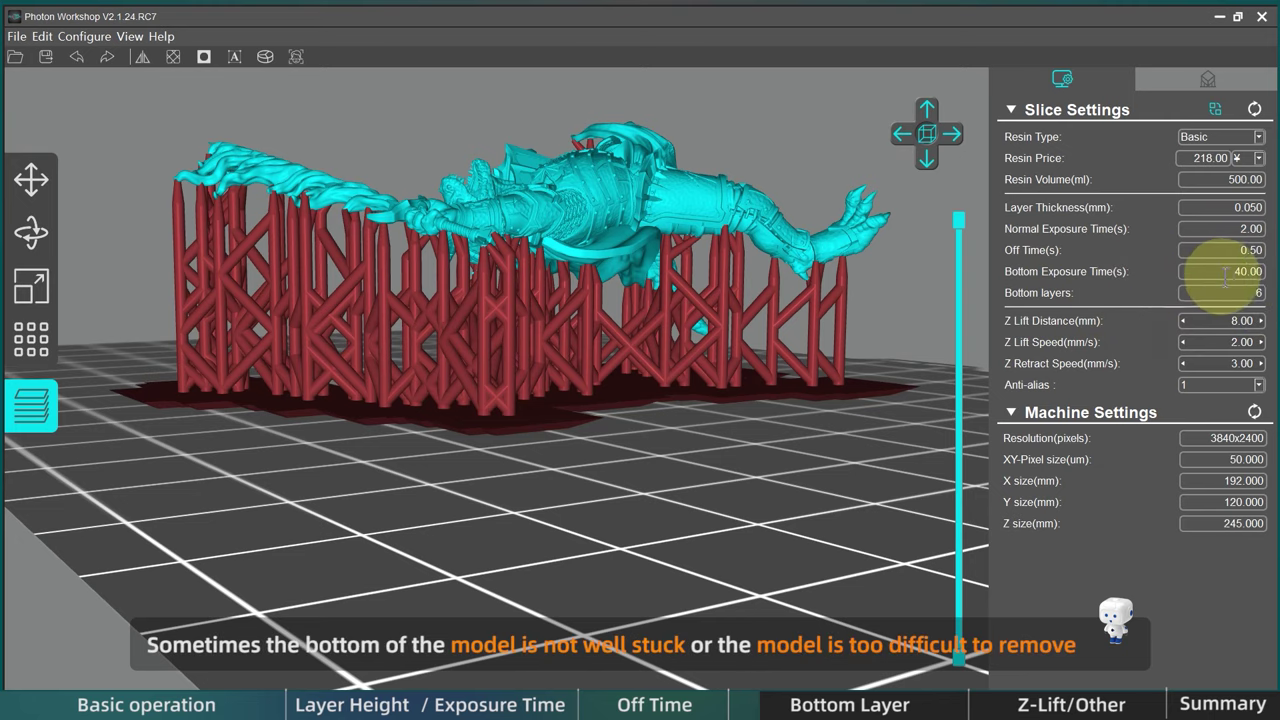
pyautogui.scroll(5, 612, 446)
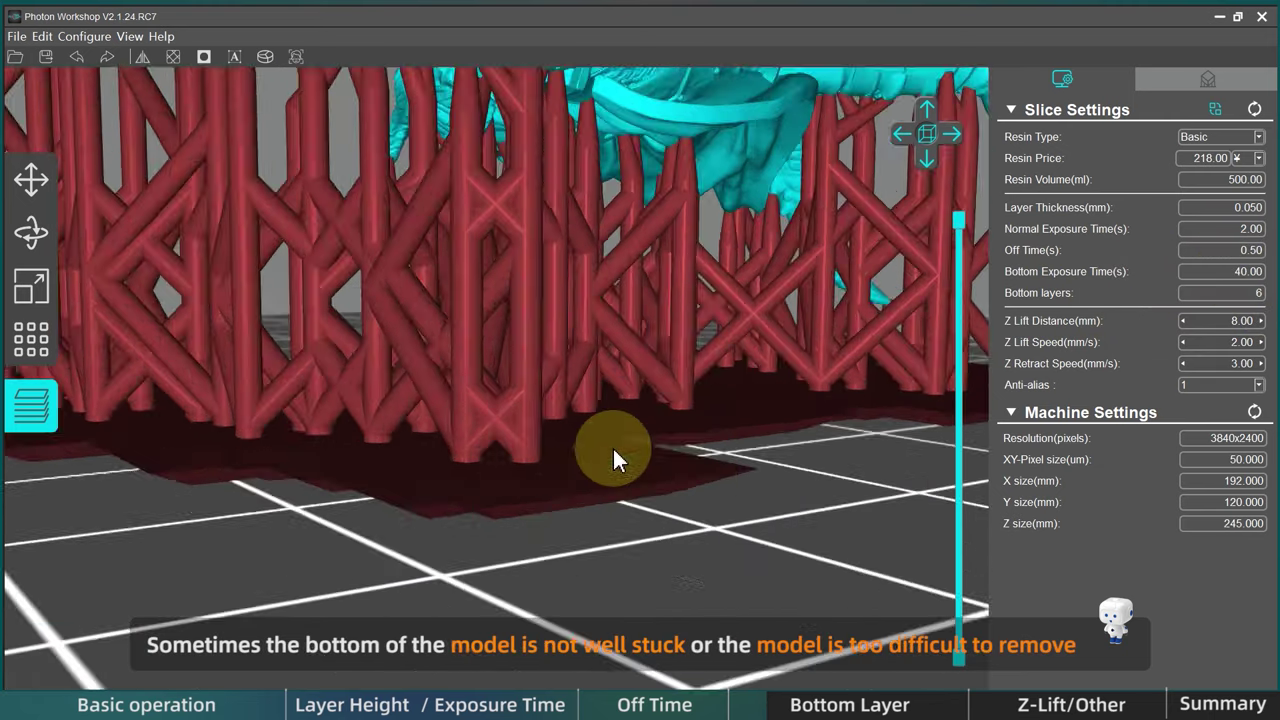
pyautogui.click(693, 568)
pyautogui.moveTo(690, 561); pyautogui.dragTo(571, 537)
pyautogui.moveTo(1229, 269); pyautogui.dragTo(1126, 288)
pyautogui.click(1250, 293)
pyautogui.click(1240, 269)
pyautogui.doubleClick(1241, 271)
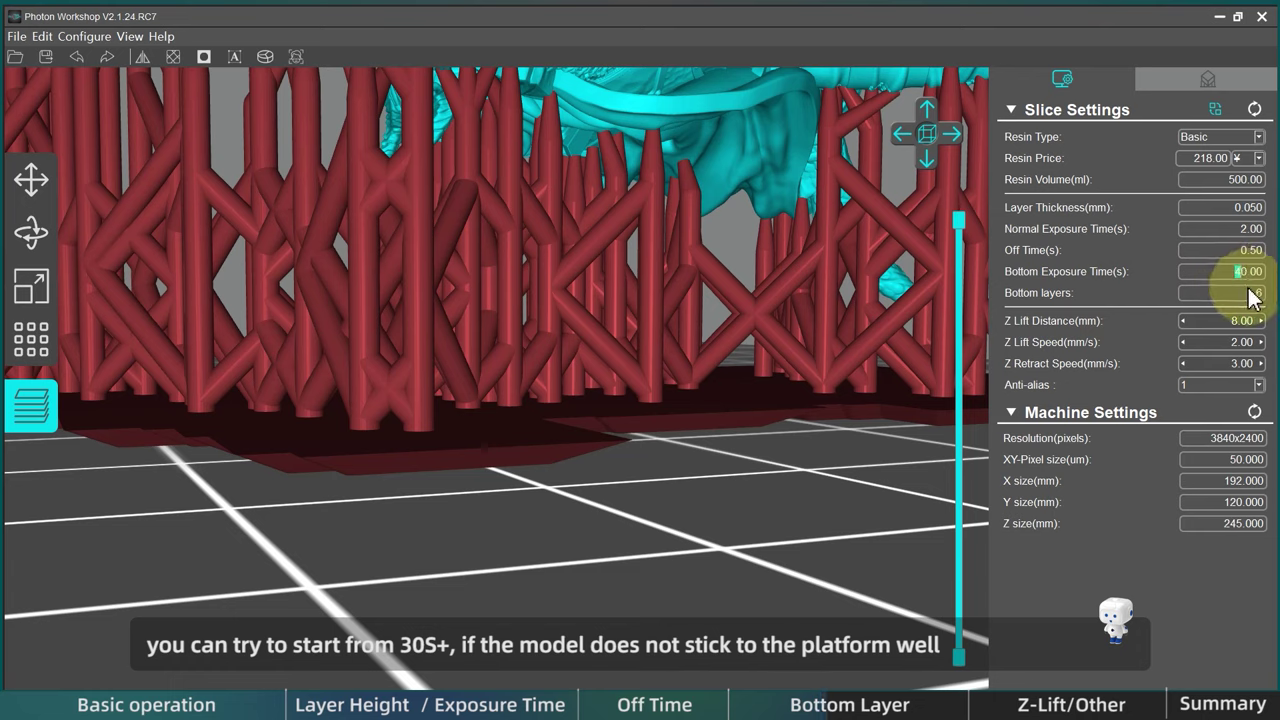
pyautogui.write('50')
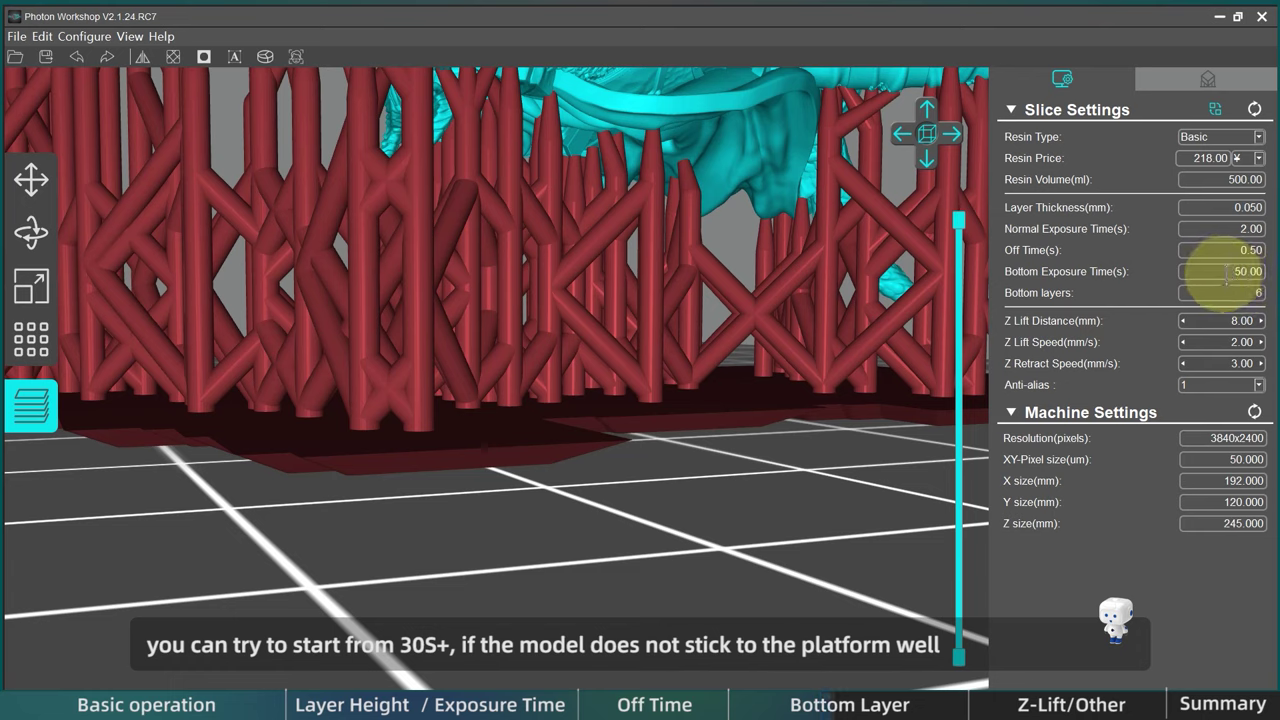
# Set the bottom exposure time to 30 seconds.
pyautogui.moveTo(1235, 275); pyautogui.dragTo(1242, 277)
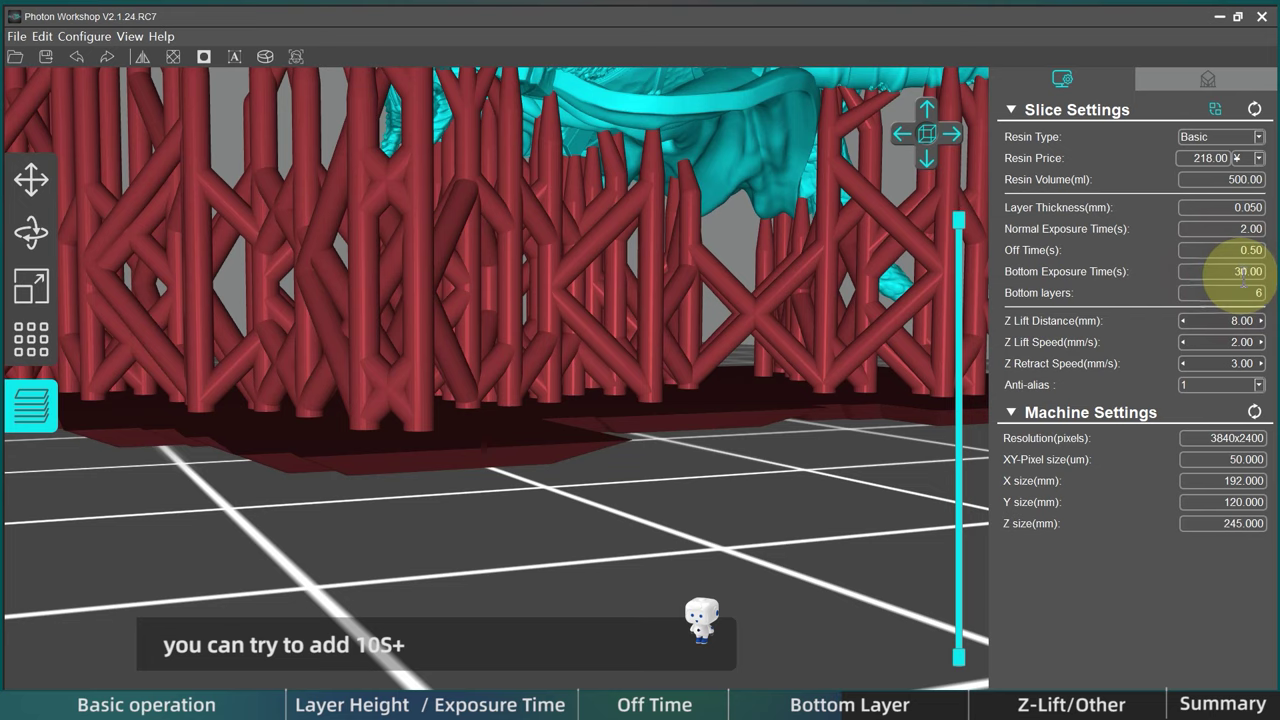
pyautogui.click(403, 530)
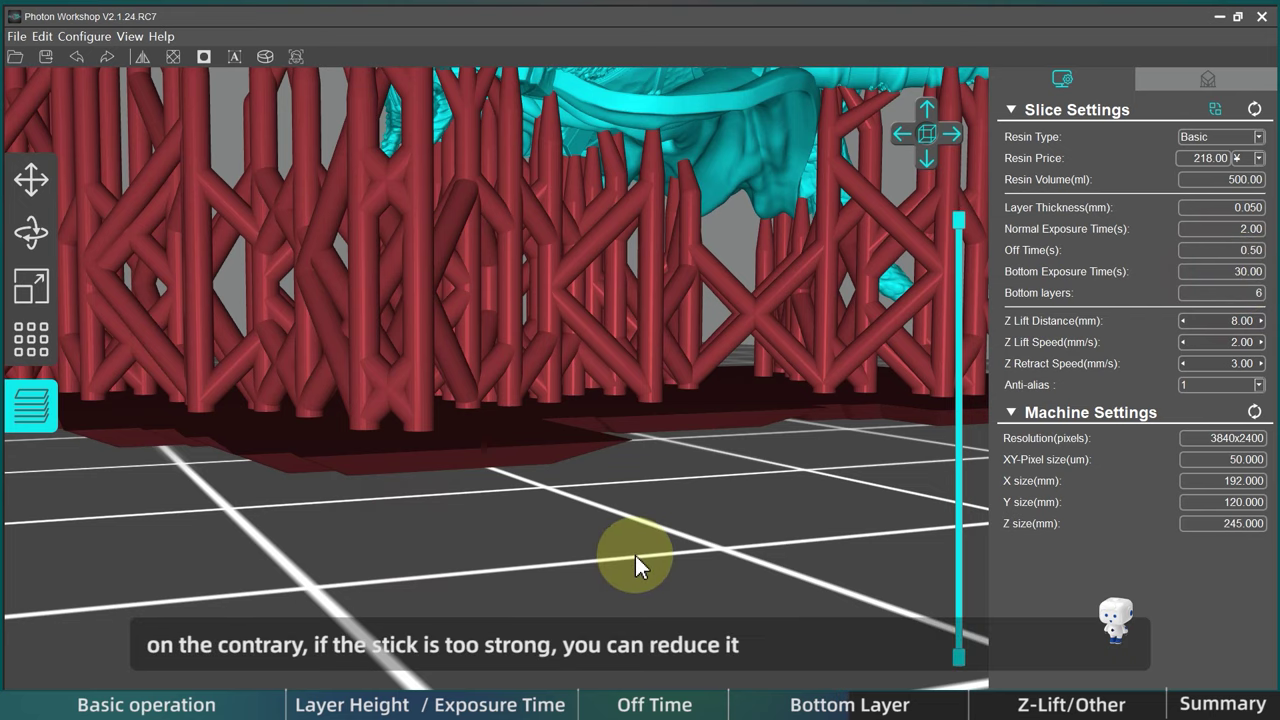
pyautogui.scroll(-3, 635, 555)
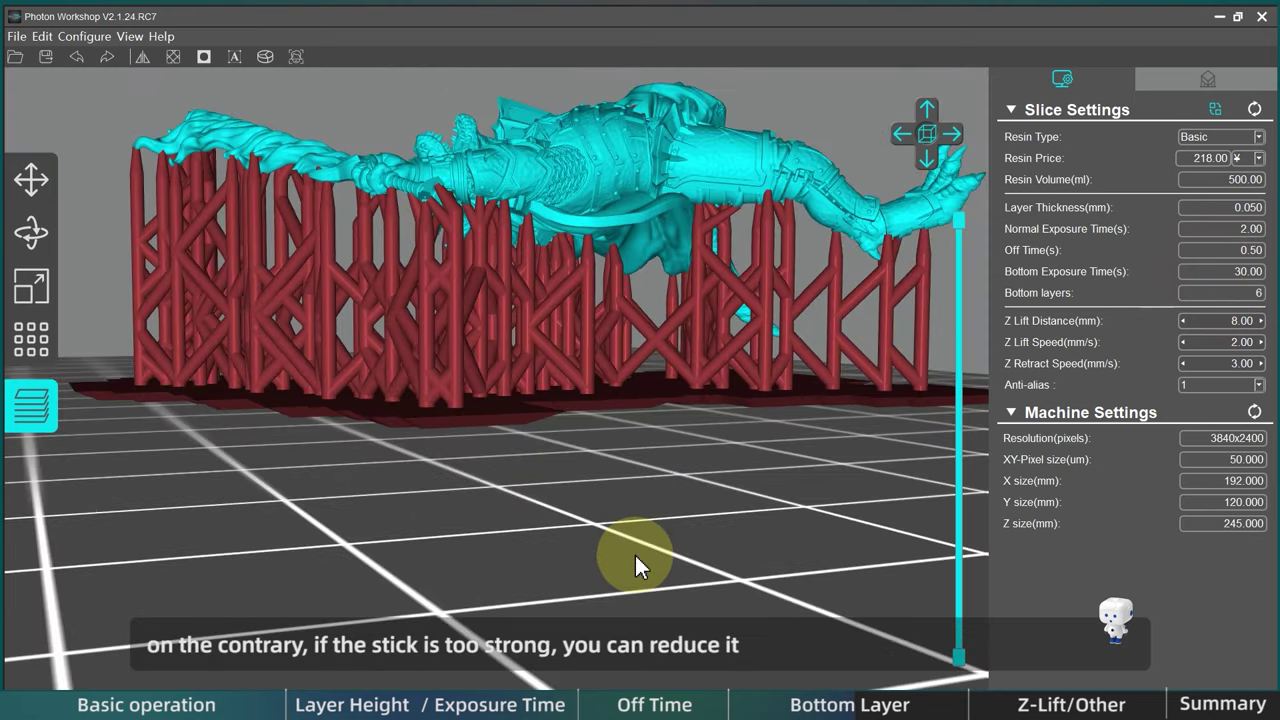
pyautogui.moveTo(635, 555)
pyautogui.mouseDown()
pyautogui.moveTo(687, 545)
pyautogui.moveTo(640, 555)
pyautogui.mouseUp()
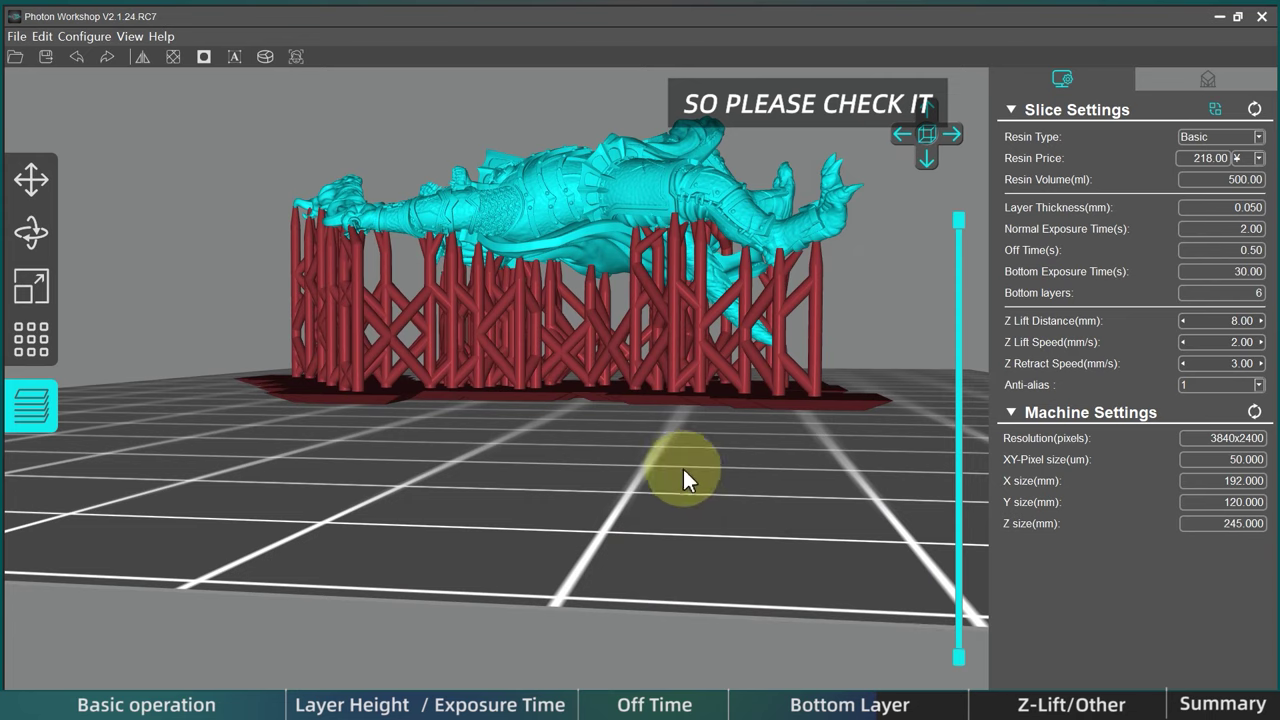
pyautogui.moveTo(705, 452); pyautogui.dragTo(609, 478)
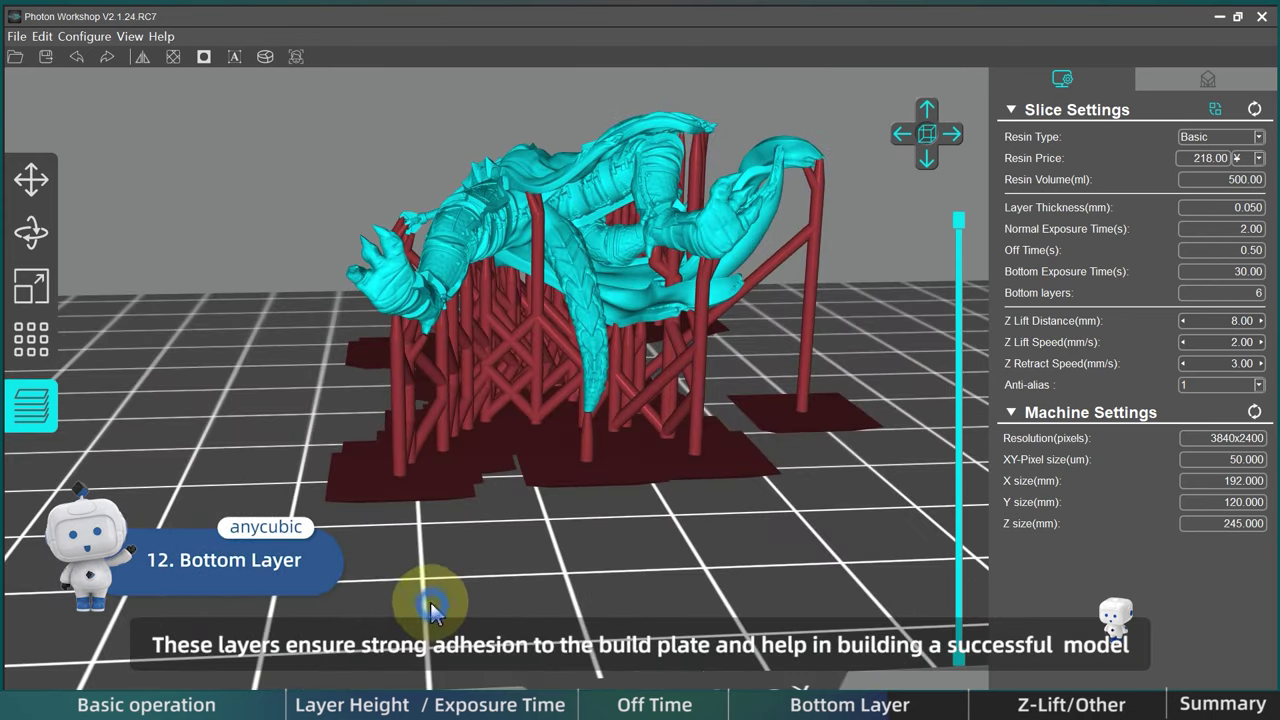
pyautogui.moveTo(430, 605); pyautogui.dragTo(420, 597)
pyautogui.scroll(1, 420, 597)
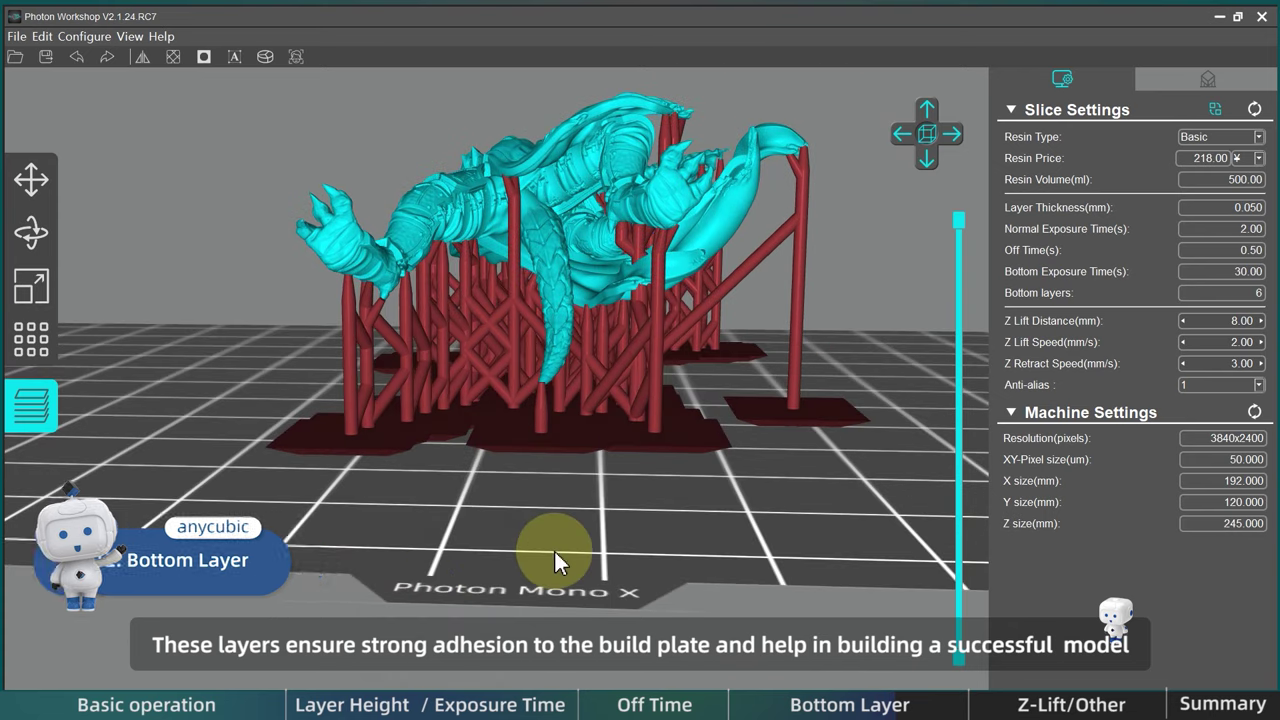
# Examine the base of the figure's supports on the build plate up close, along with the bottom layers setting.
pyautogui.scroll(4, 556, 554)
pyautogui.scroll(3, 607, 583)
pyautogui.scroll(-1, 650, 605)
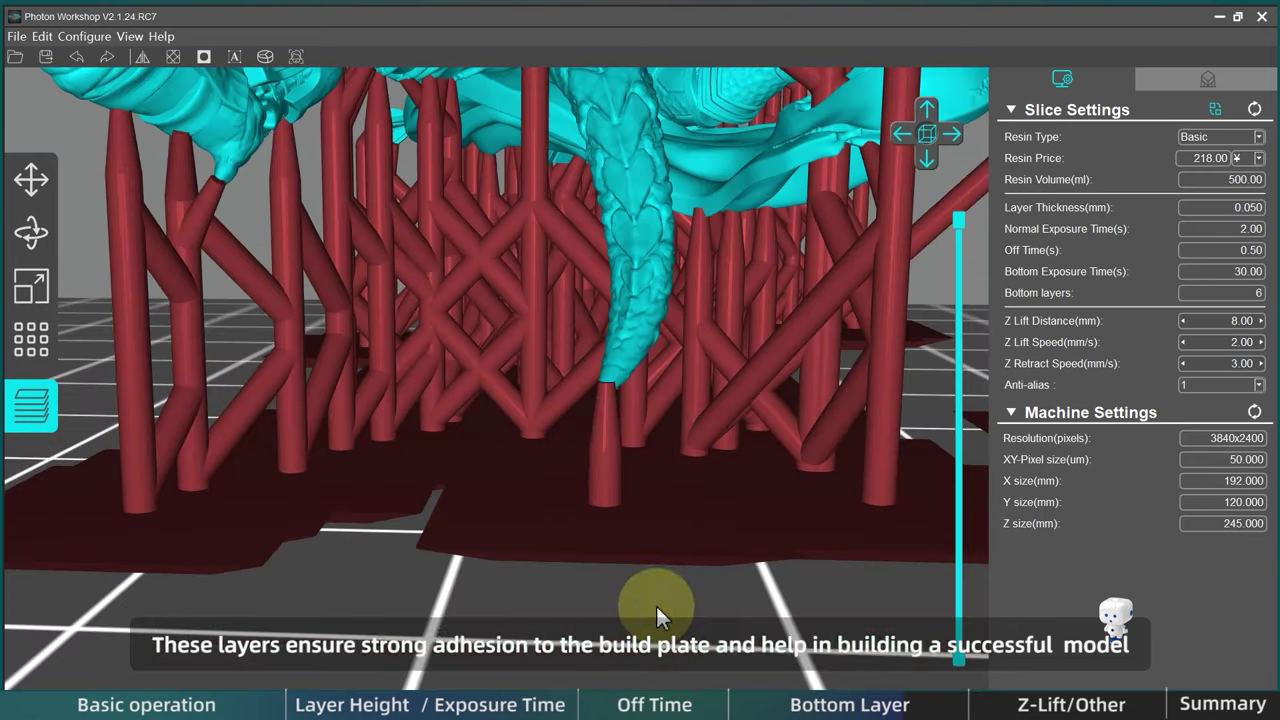
pyautogui.moveTo(657, 600); pyautogui.dragTo(674, 577)
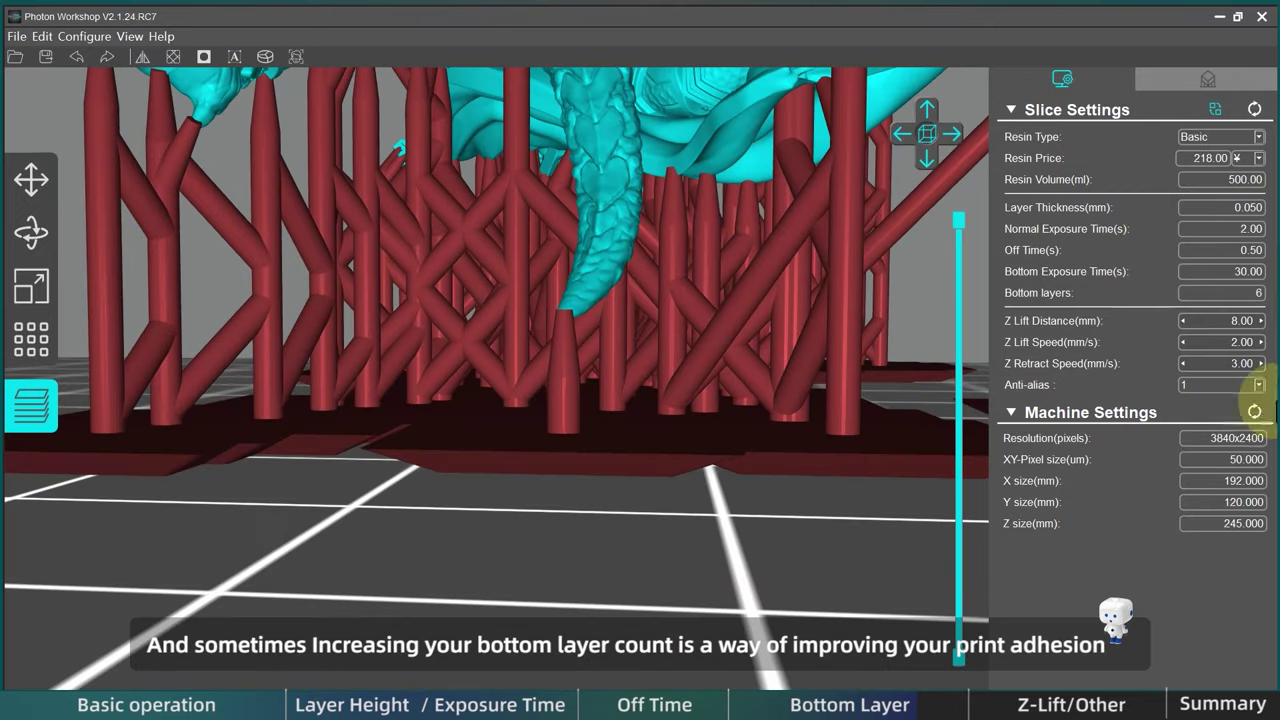
pyautogui.doubleClick(1241, 294)
pyautogui.click(1234, 293)
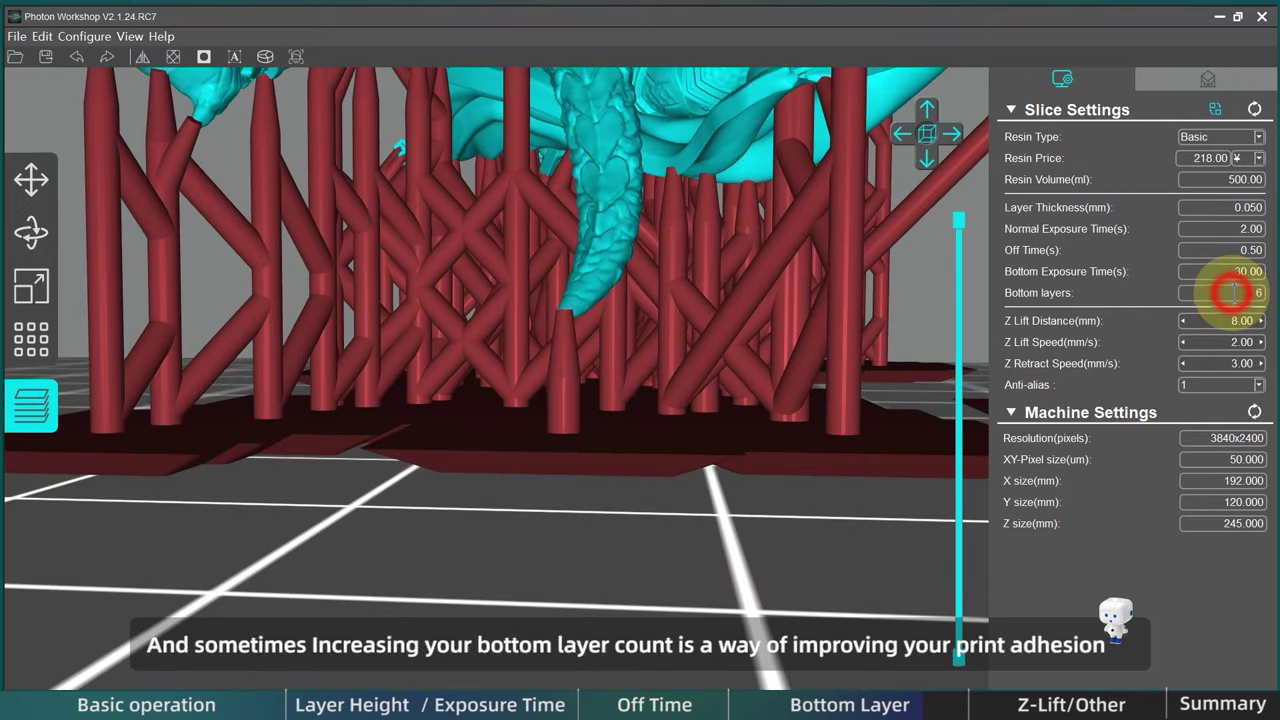
pyautogui.click(760, 353)
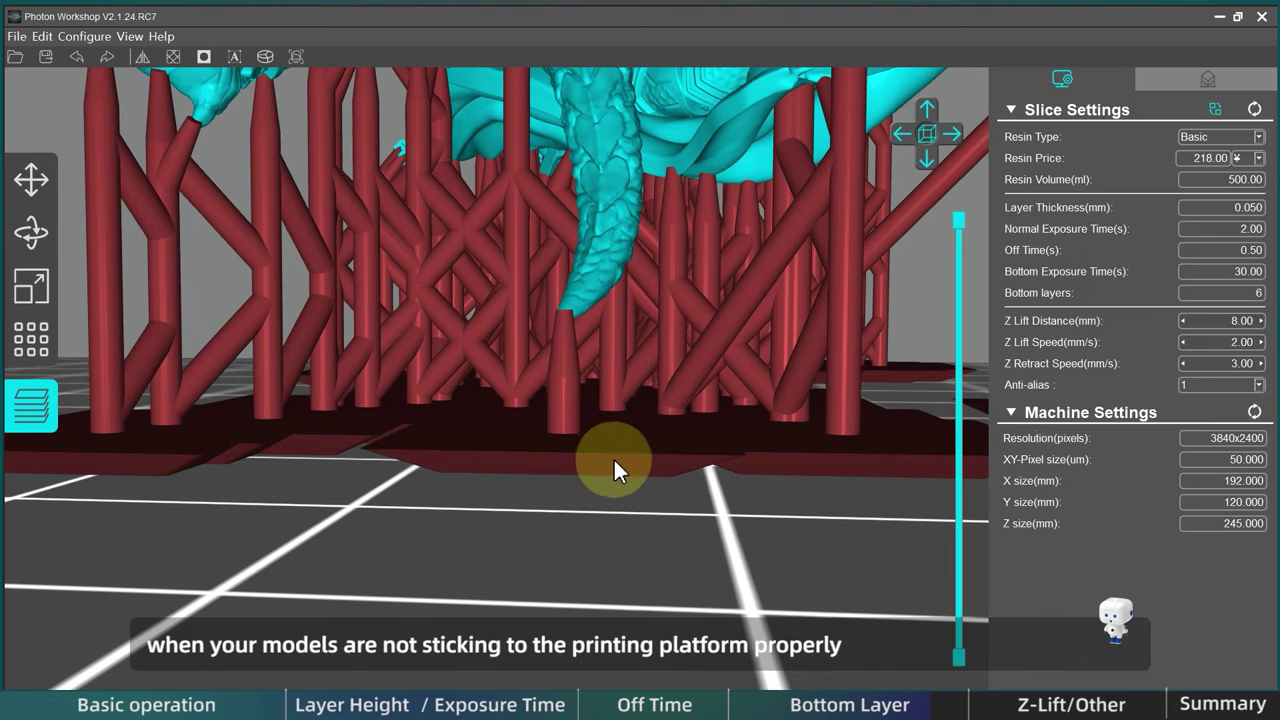
pyautogui.scroll(2, 613, 457)
pyautogui.scroll(2, 605, 570)
pyautogui.moveTo(594, 569)
pyautogui.mouseDown(button='right')
pyautogui.moveTo(569, 567)
pyautogui.moveTo(580, 570)
pyautogui.mouseUp(button='right')
pyautogui.moveTo(579, 568); pyautogui.dragTo(638, 537)
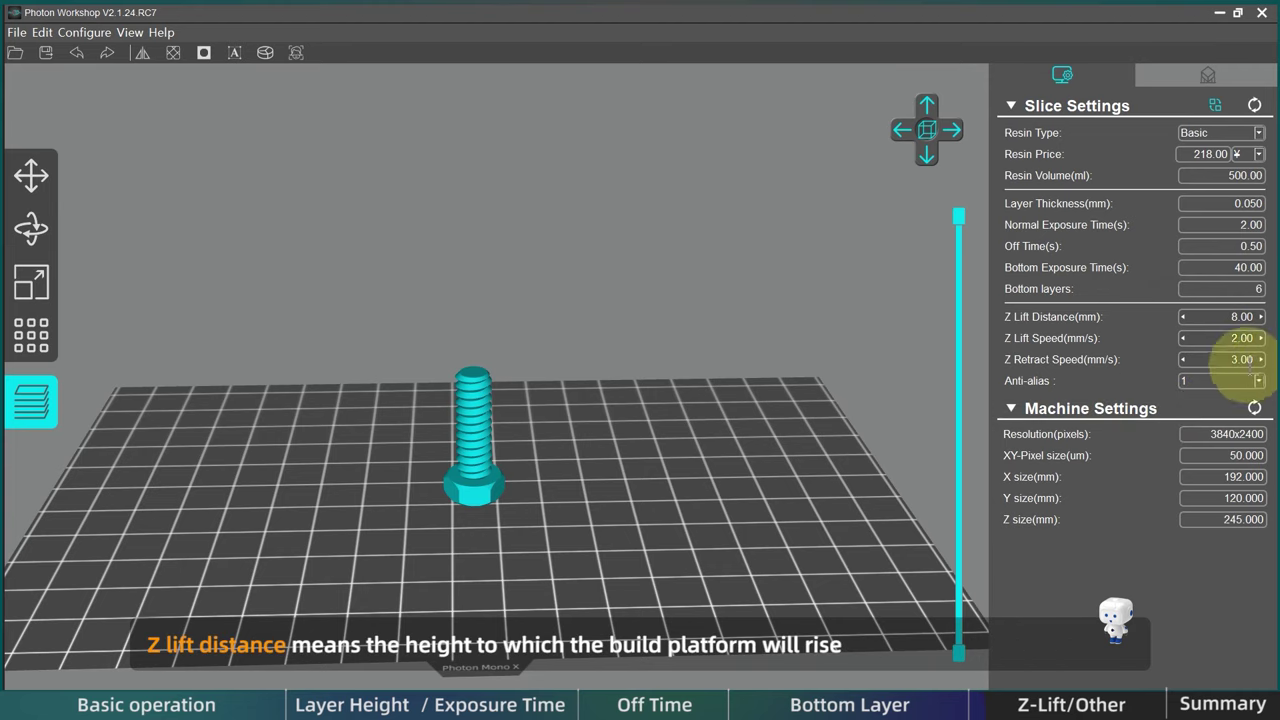
# Set the Z lift distance to 6 mm for the bolt model.
pyautogui.moveTo(615, 549)
pyautogui.mouseDown()
pyautogui.moveTo(612, 536)
pyautogui.moveTo(627, 555)
pyautogui.moveTo(610, 526)
pyautogui.moveTo(608, 550)
pyautogui.mouseUp()
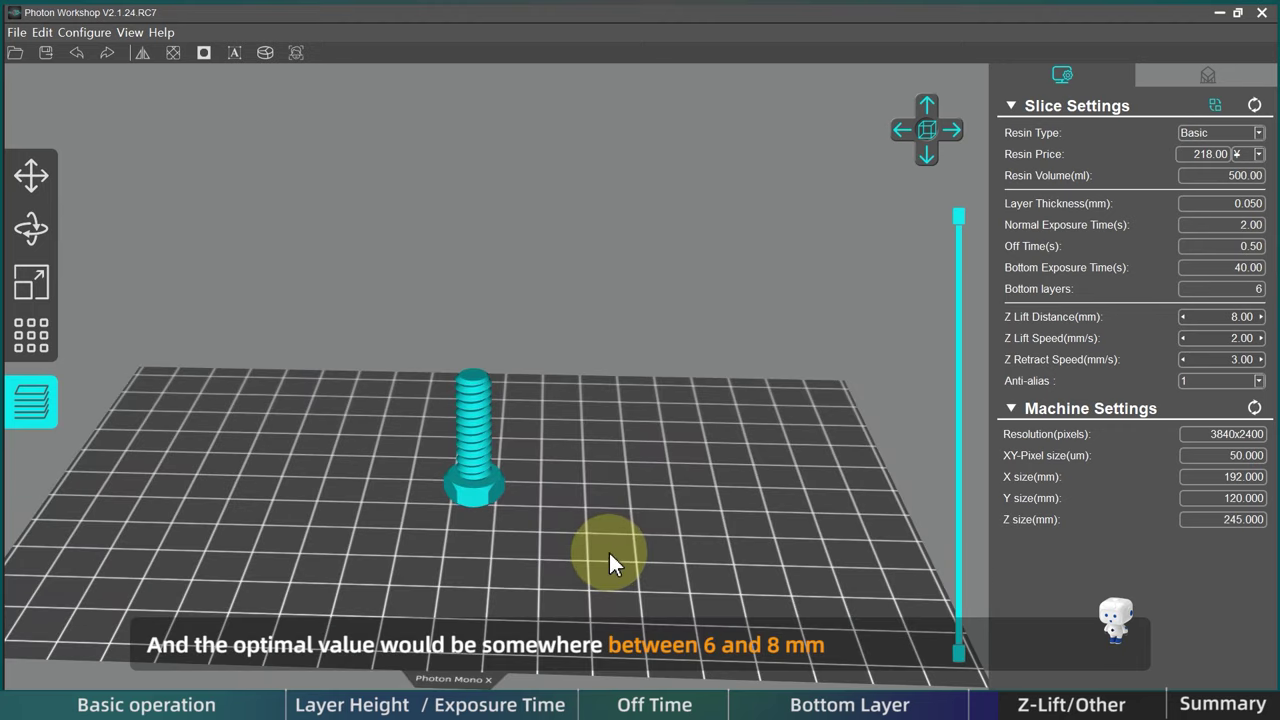
pyautogui.click(1093, 382)
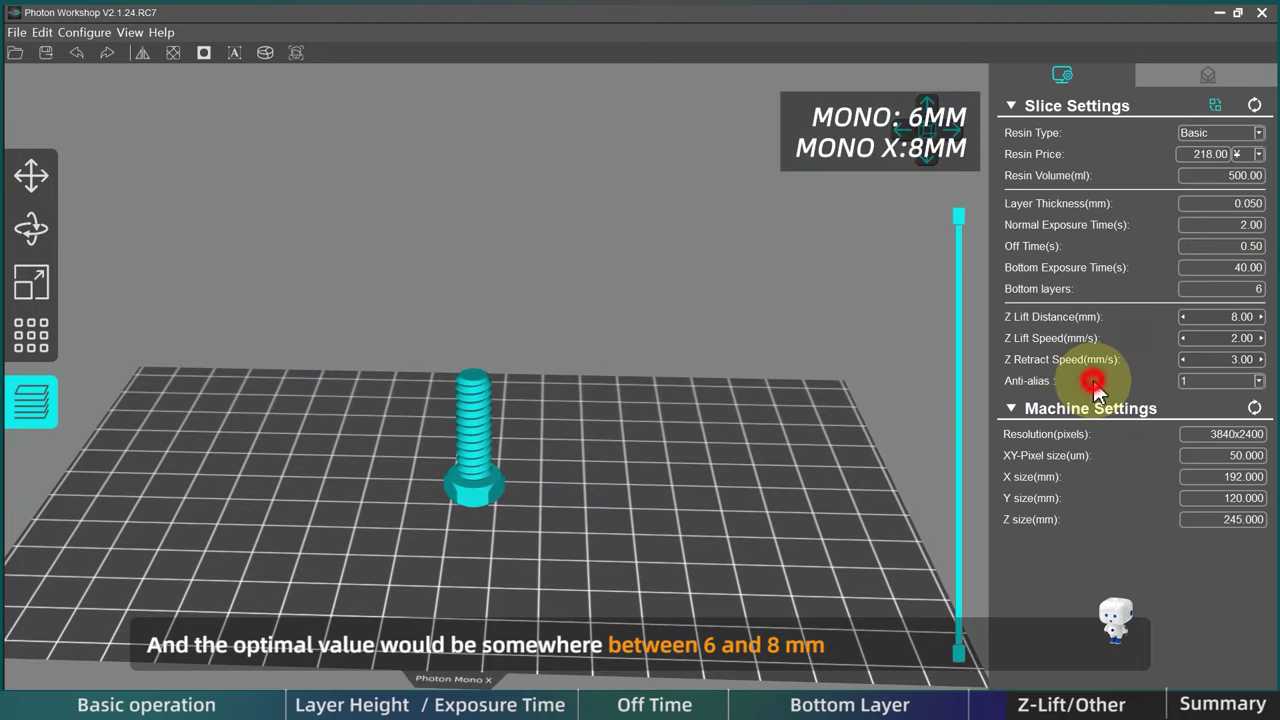
pyautogui.click(1259, 316)
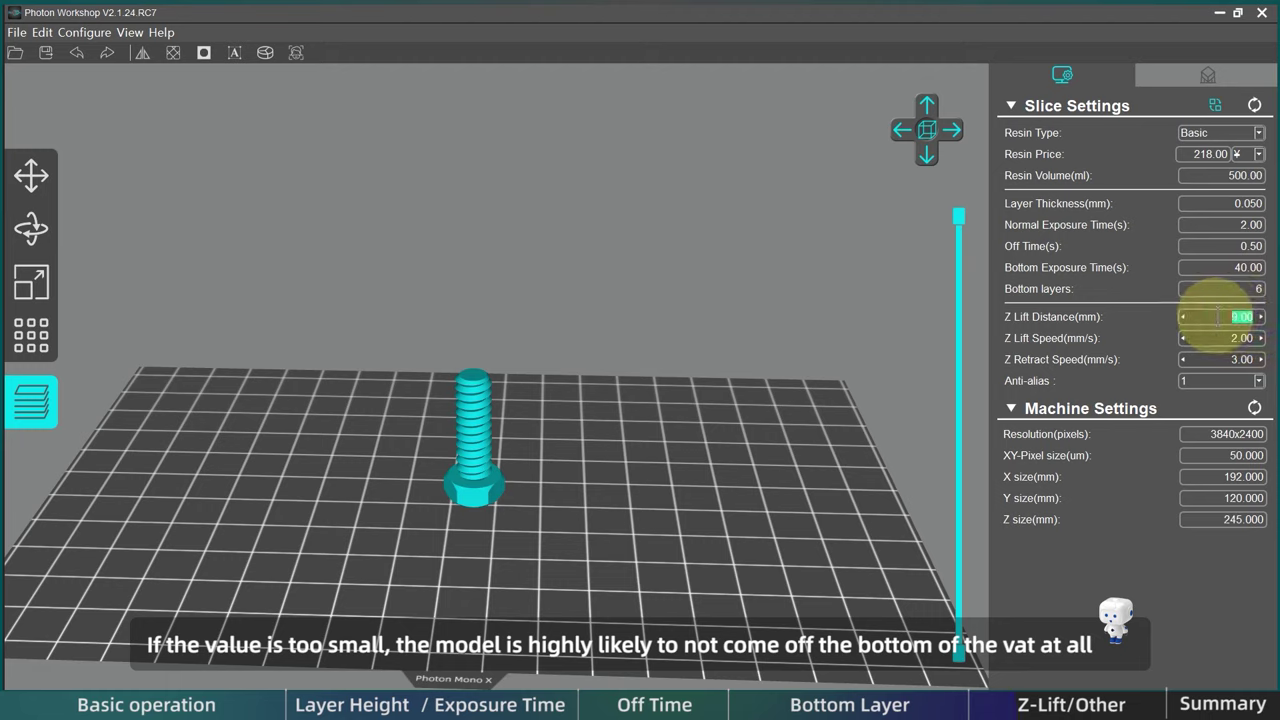
pyautogui.click(1182, 317)
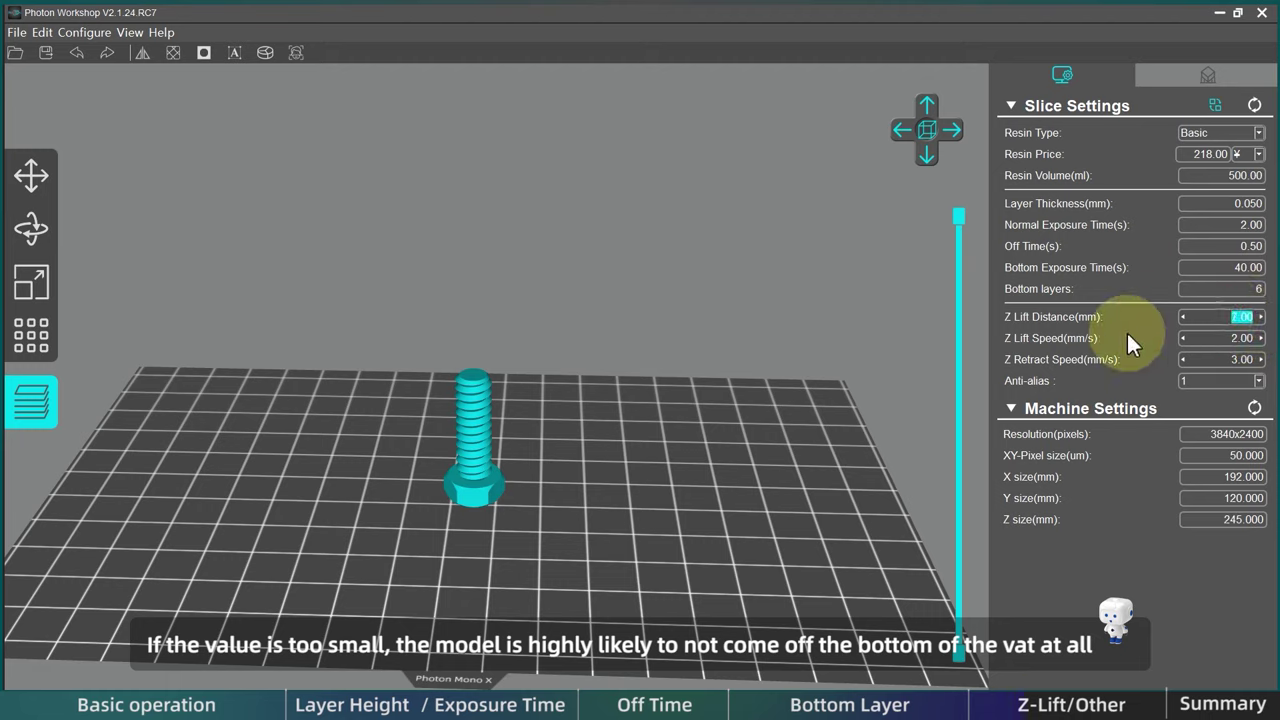
pyautogui.click(1238, 317)
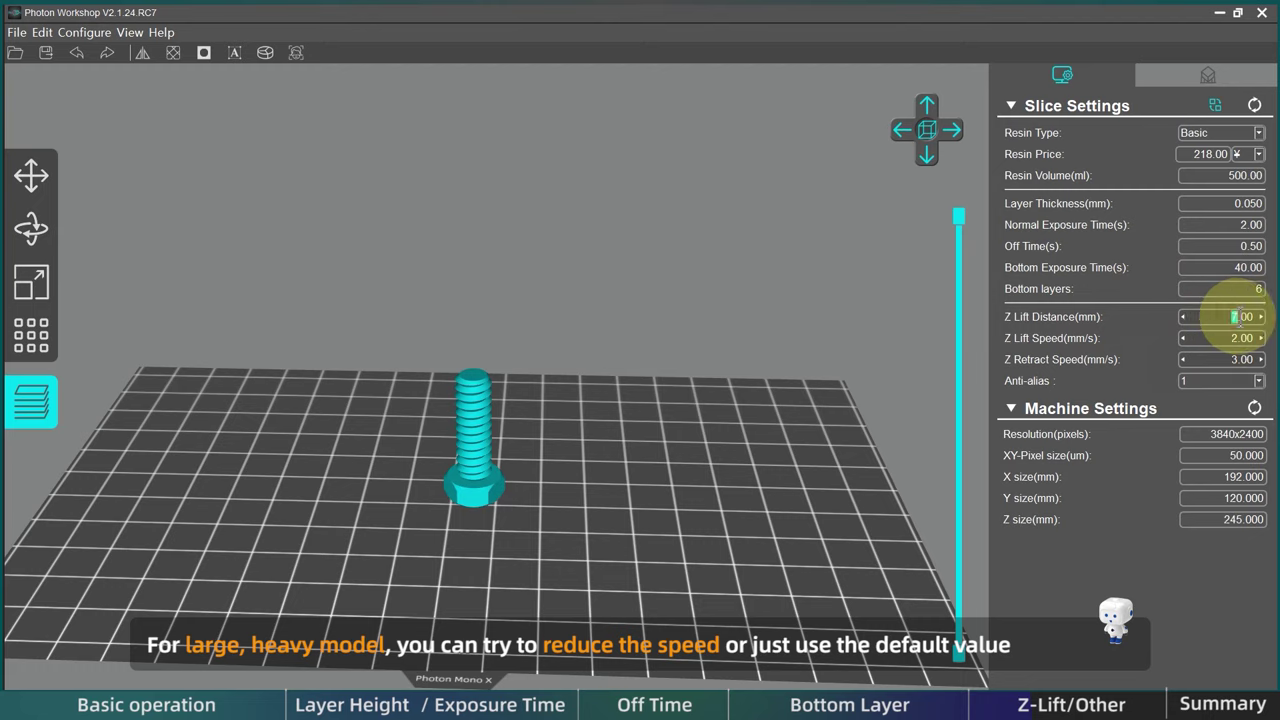
pyautogui.write('6')
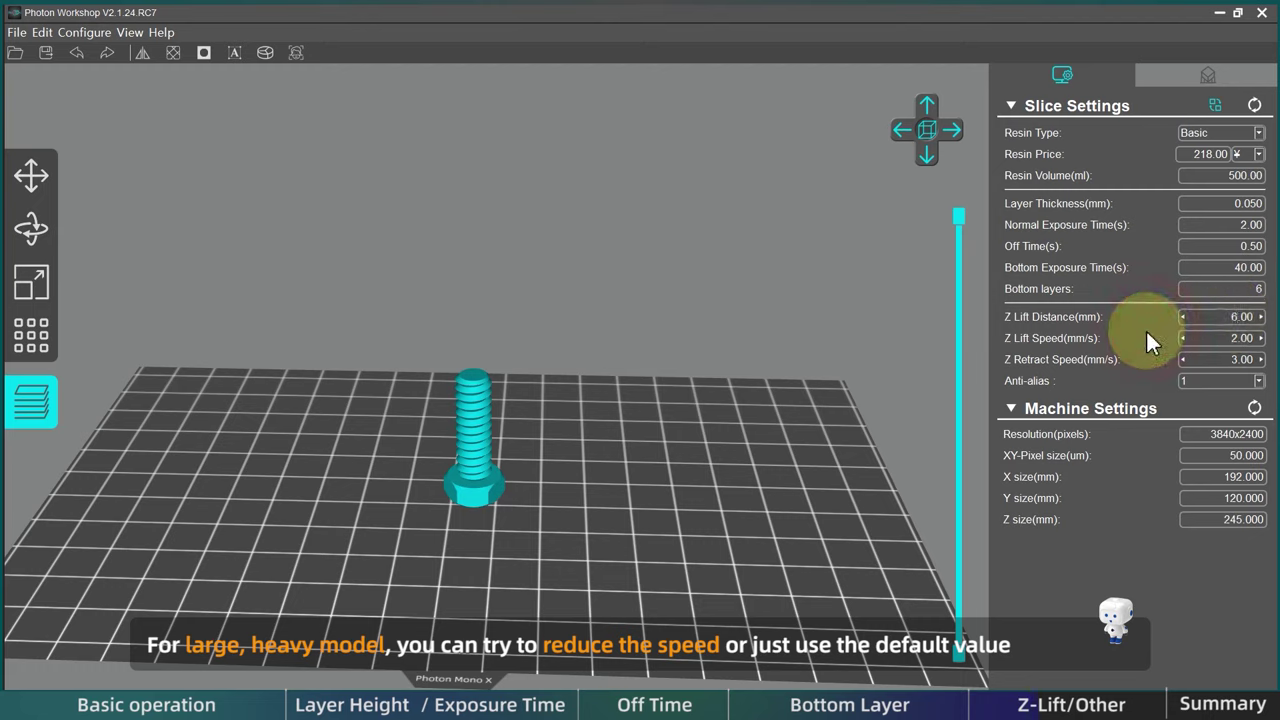
# Reduce the Z lift speed to 1 mm/s in the slice settings.
pyautogui.click(1242, 338)
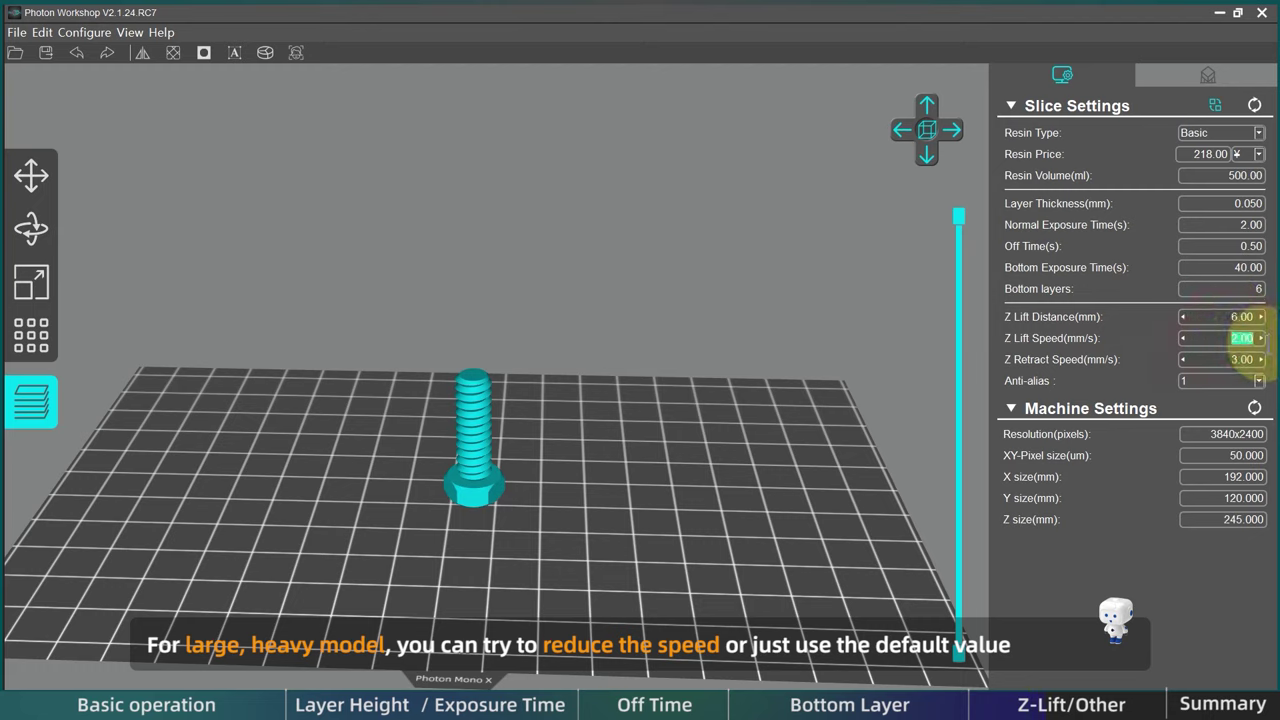
pyautogui.click(1132, 347)
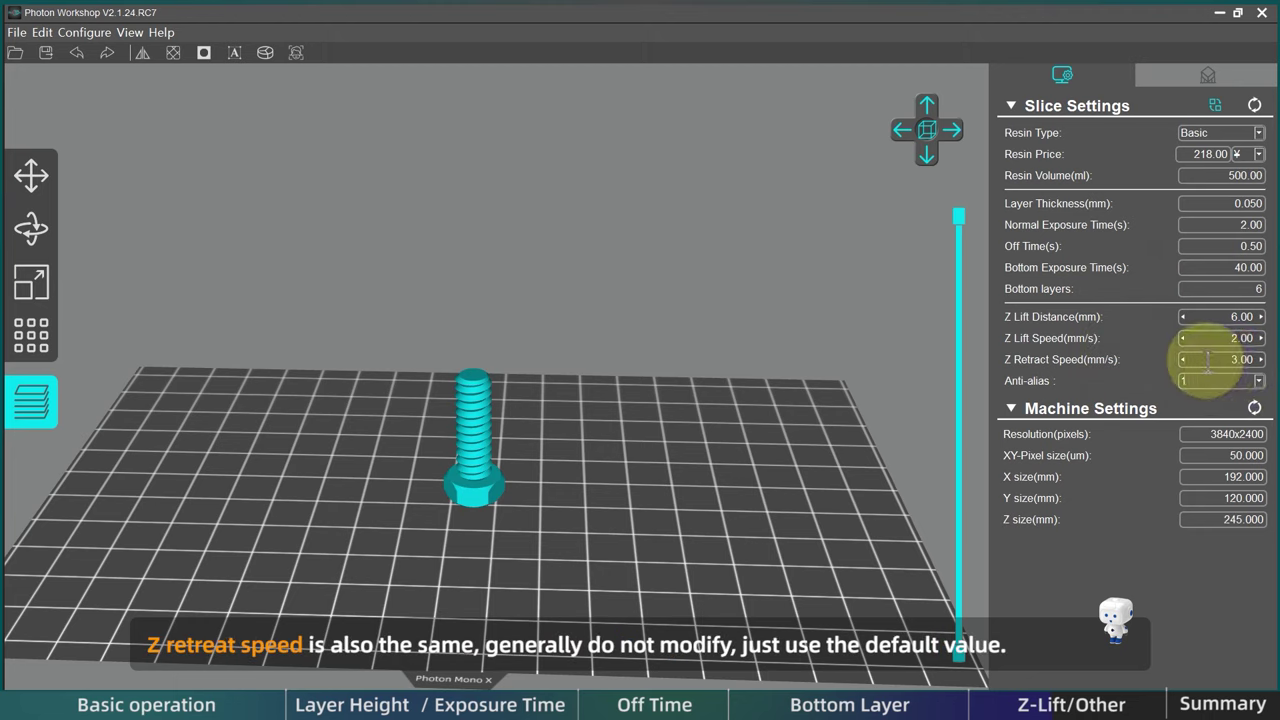
pyautogui.click(1206, 360)
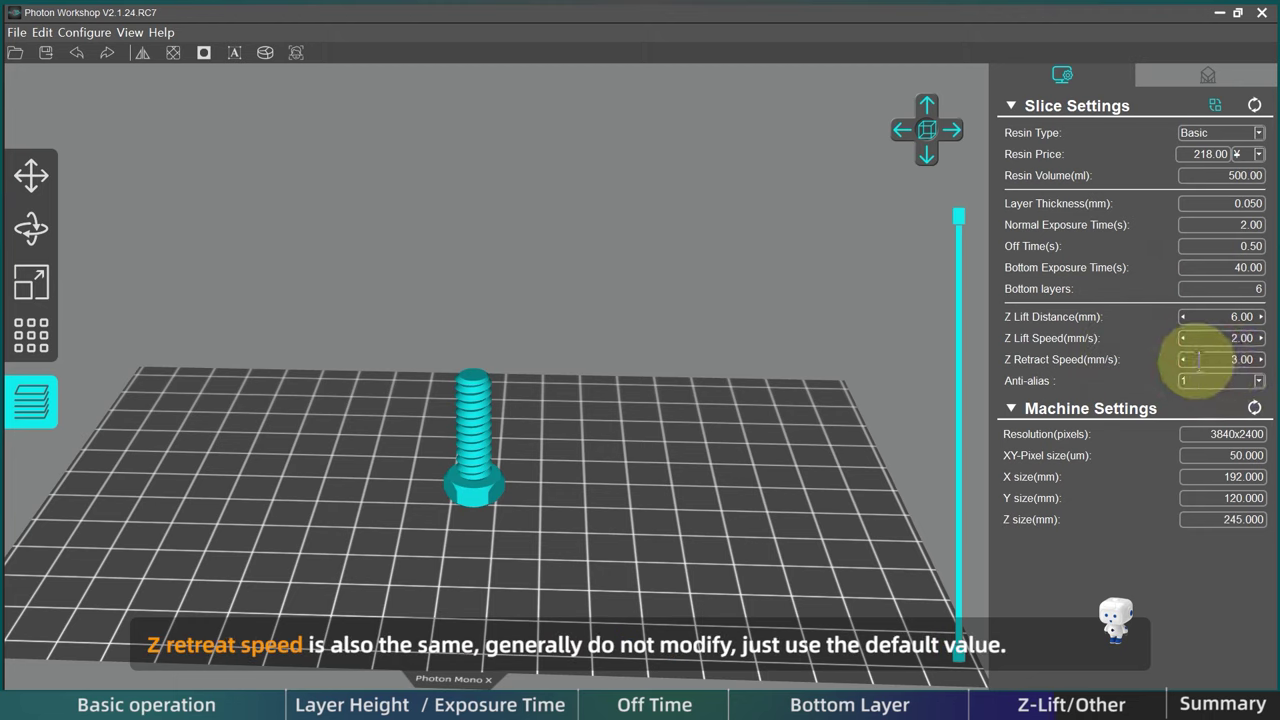
pyautogui.click(1182, 338)
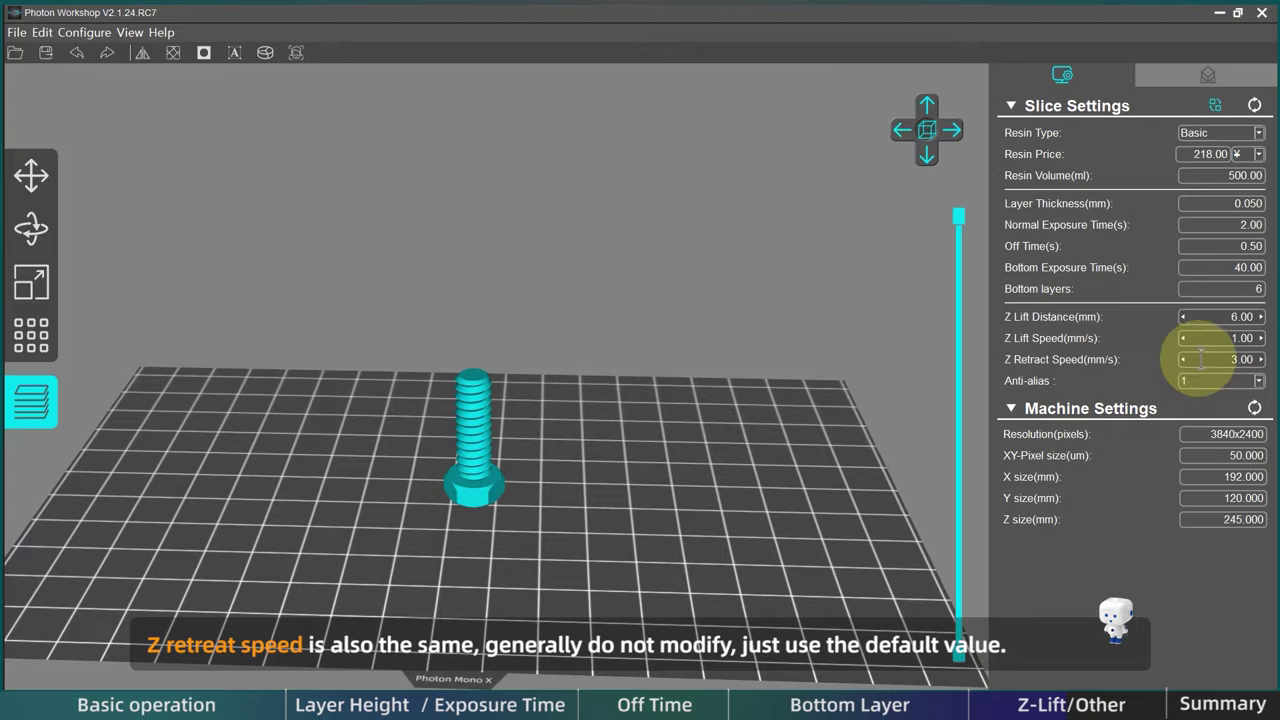